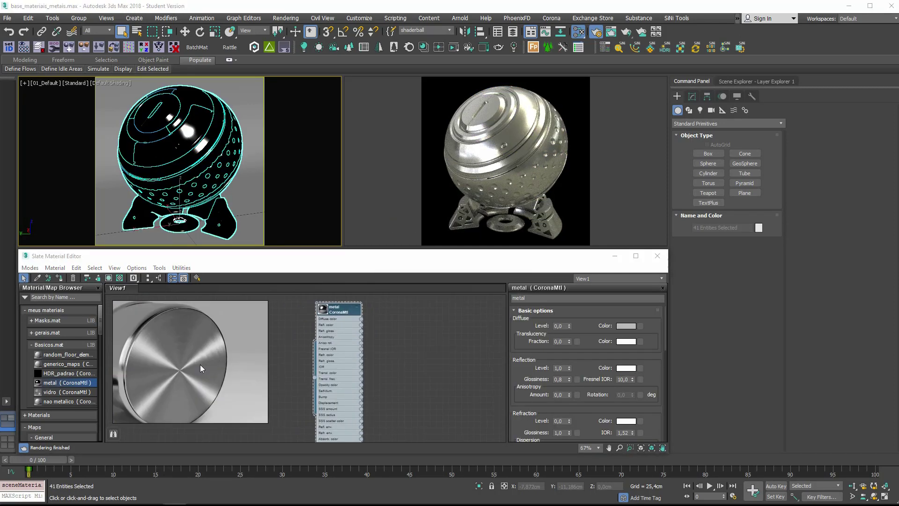
# - Bring the metal CoronaMtl node into view and show its gold material parameters
pyautogui.moveTo(330, 358); pyautogui.dragTo(391, 359, button='middle')
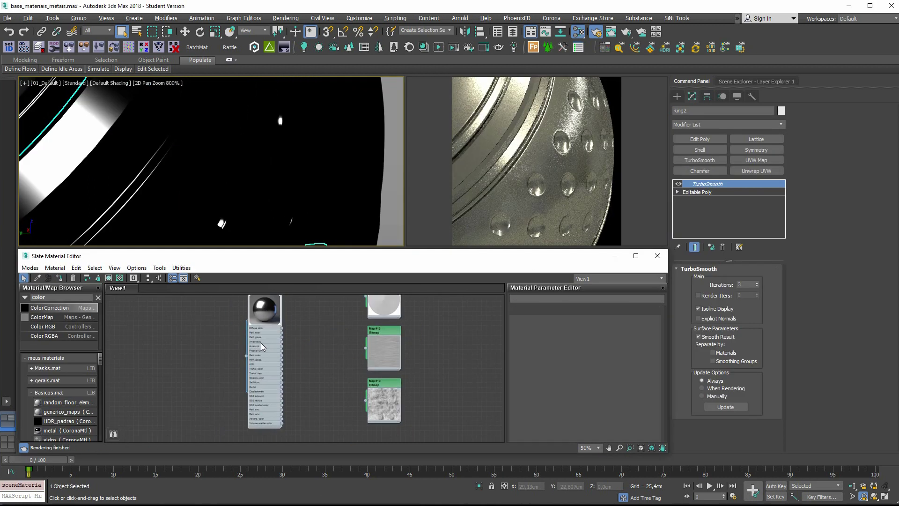
pyautogui.doubleClick(261, 343)
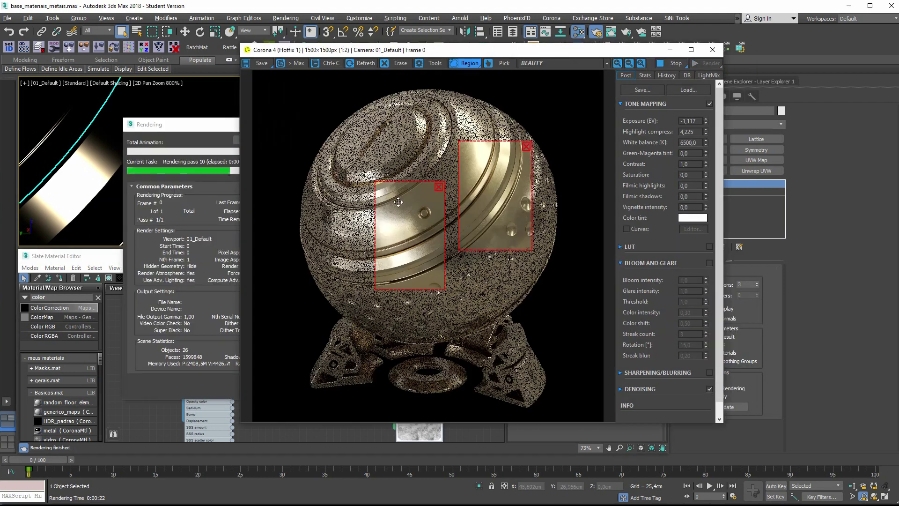
# - Zoom into the Corona frame buffer render to inspect the gold ball's dimpled surface
pyautogui.scroll(-1, 370, 252)
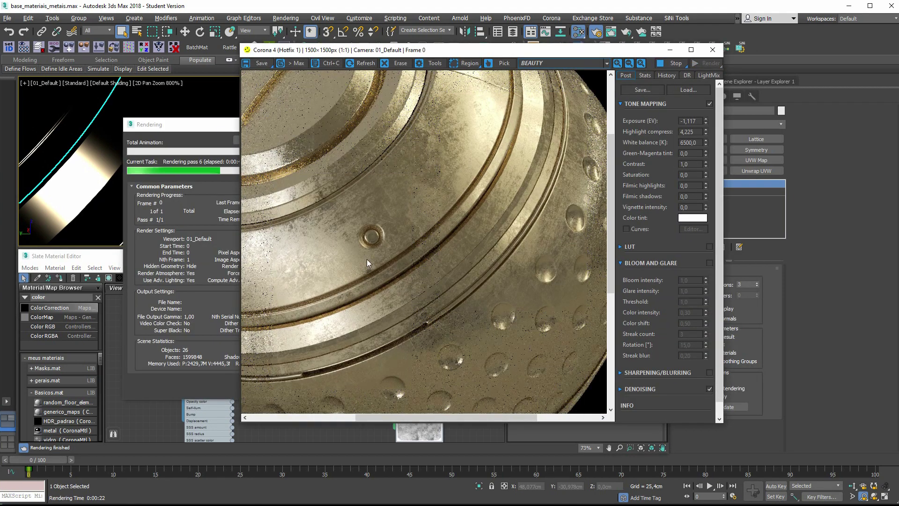
pyautogui.scroll(-1, 384, 244)
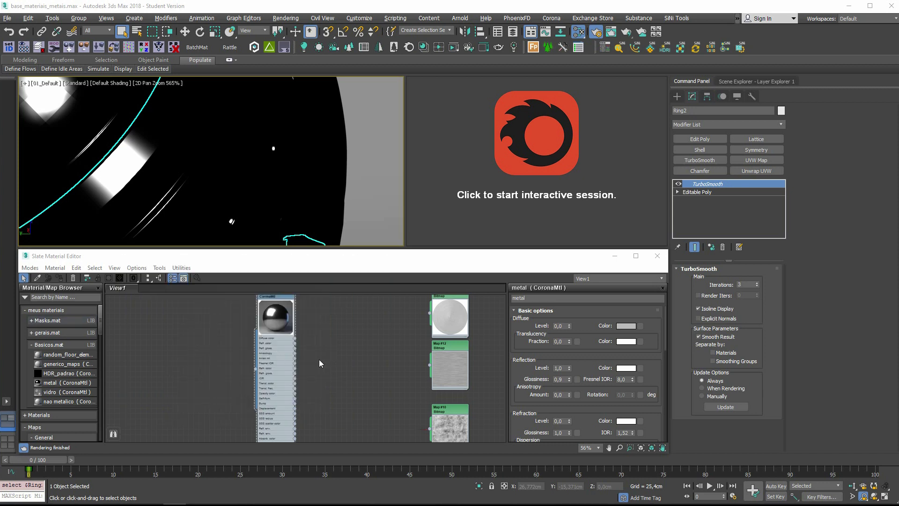
# - Start the Corona interactive render and place the metal node beside its bitmap maps
pyautogui.click(514, 156)
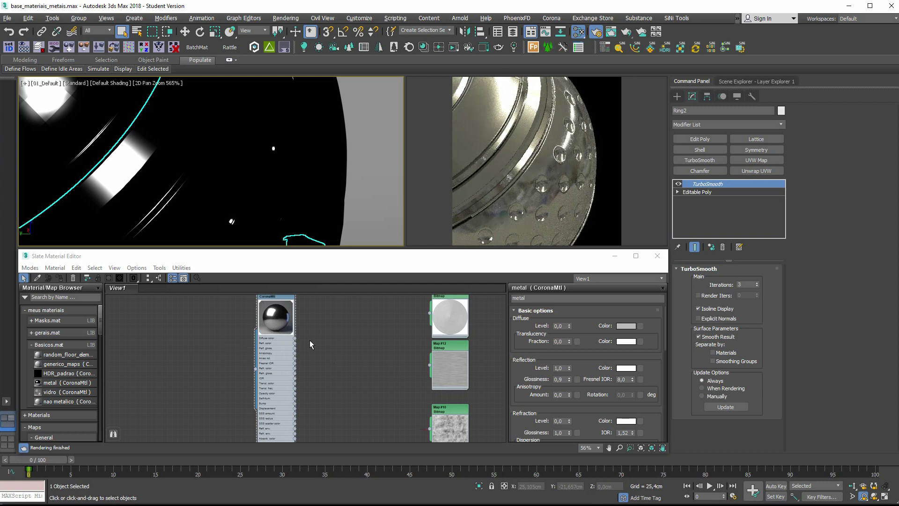
pyautogui.moveTo(428, 341); pyautogui.dragTo(389, 342, button='middle')
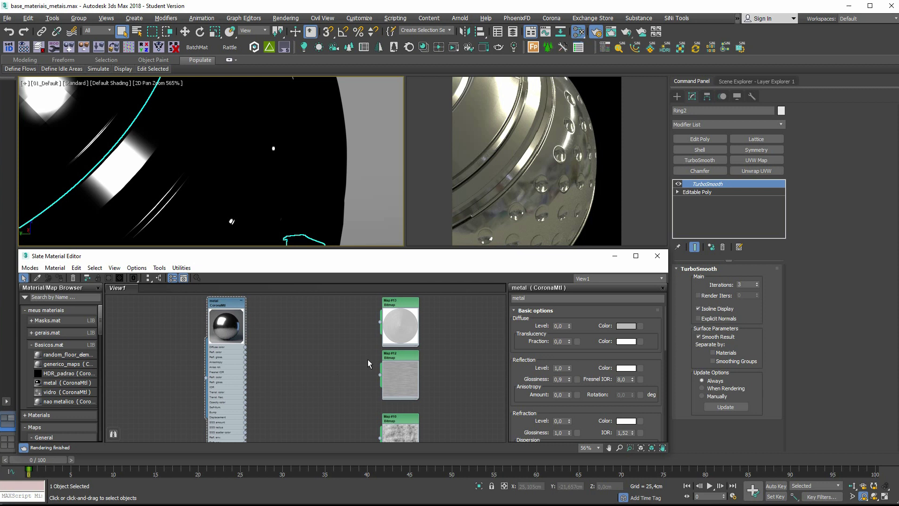
pyautogui.scroll(-2, 367, 358)
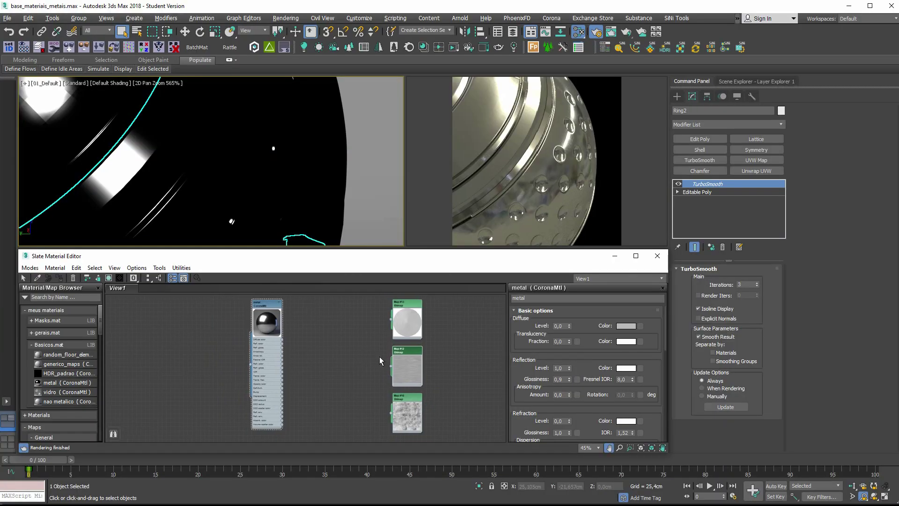
pyautogui.moveTo(285, 355); pyautogui.dragTo(308, 356)
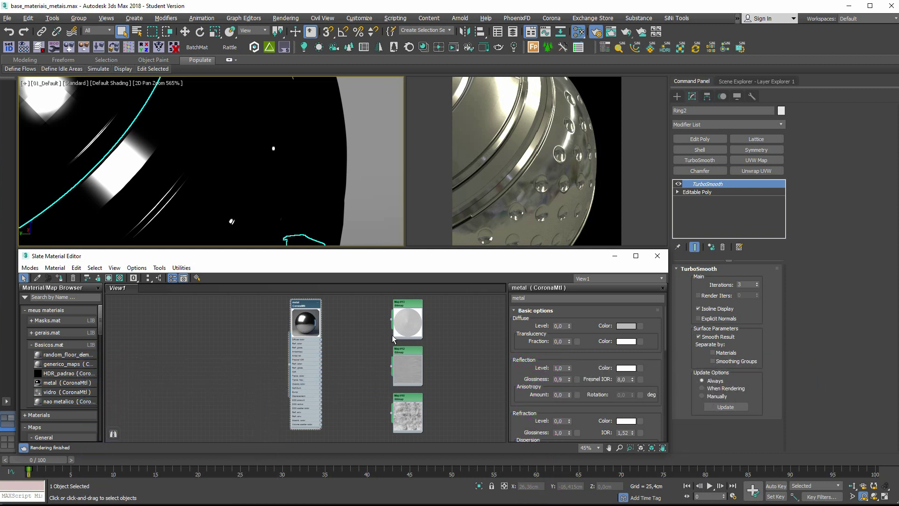
pyautogui.scroll(1, 392, 336)
pyautogui.scroll(2, 394, 342)
pyautogui.scroll(2, 397, 336)
pyautogui.scroll(2, 392, 335)
pyautogui.scroll(2, 394, 341)
pyautogui.scroll(2, 398, 336)
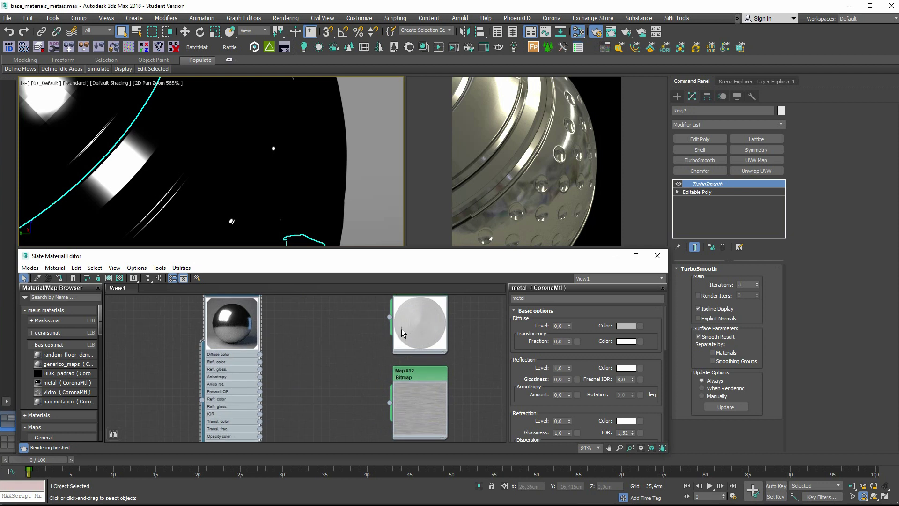
# - Wire the top Bitmap node into the metal material's Anisotropy input
pyautogui.moveTo(388, 343); pyautogui.dragTo(399, 342, button='middle')
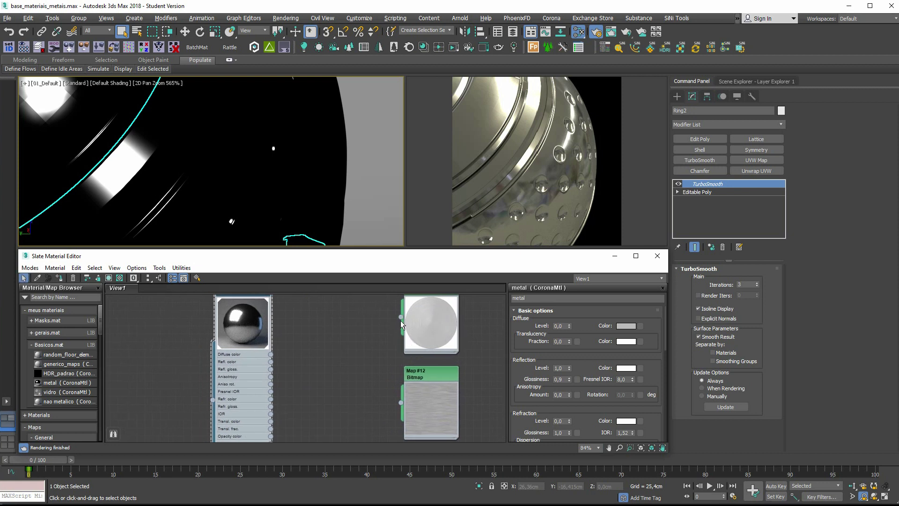
pyautogui.moveTo(401, 316); pyautogui.dragTo(272, 370)
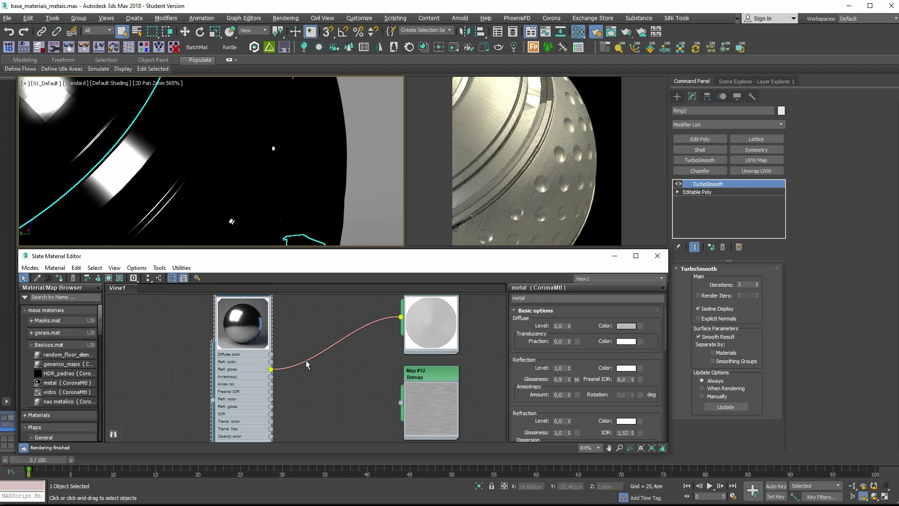
pyautogui.moveTo(270, 369)
pyautogui.mouseDown()
pyautogui.moveTo(283, 374)
pyautogui.moveTo(271, 377)
pyautogui.mouseUp()
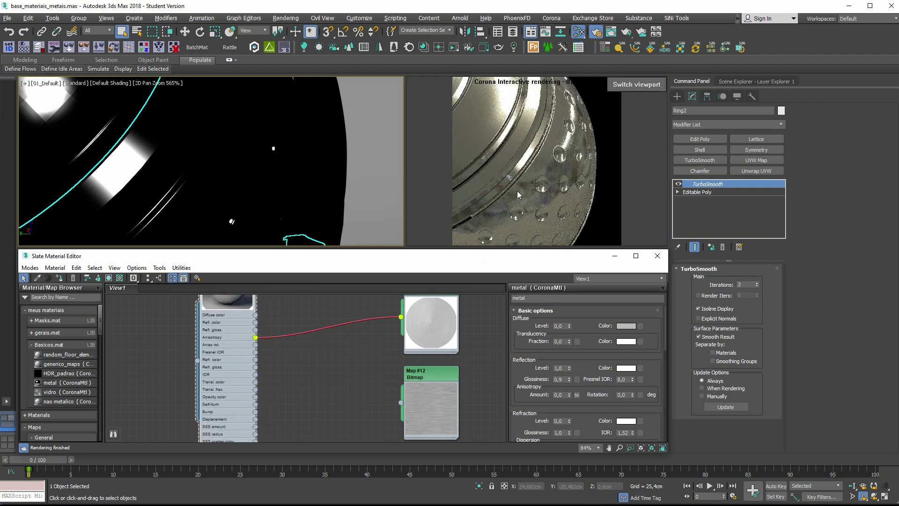
# - Set the metal's Reflection Glossiness to 0,8 and check the ring in the render
pyautogui.doubleClick(558, 379)
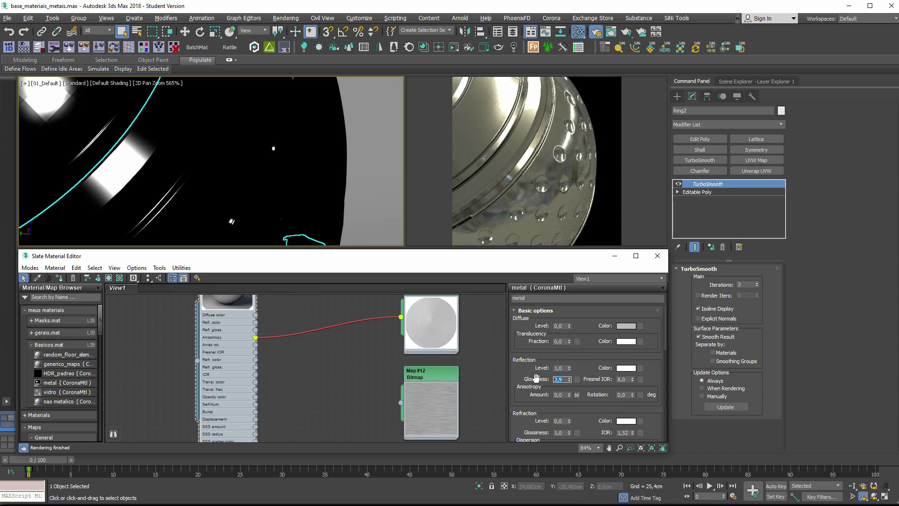
pyautogui.write('0,8')
pyautogui.press('Return')
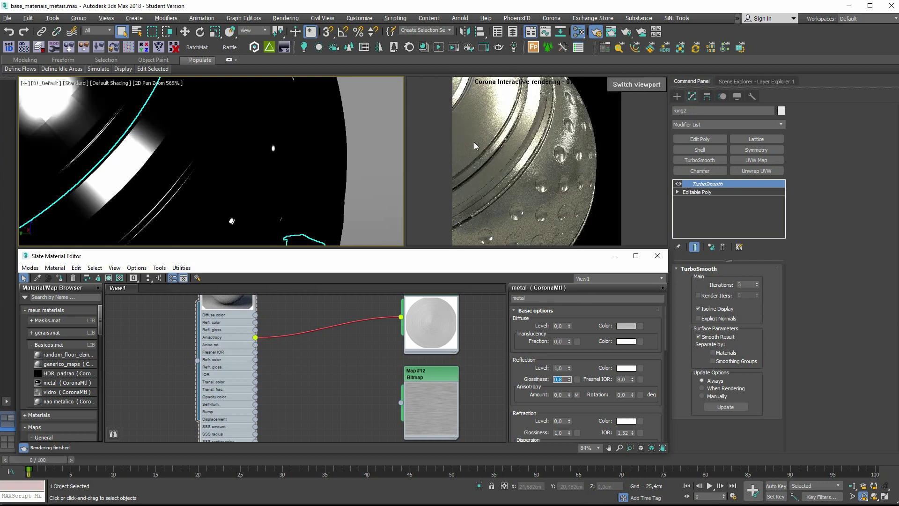
pyautogui.moveTo(211, 143); pyautogui.dragTo(264, 144, button='middle')
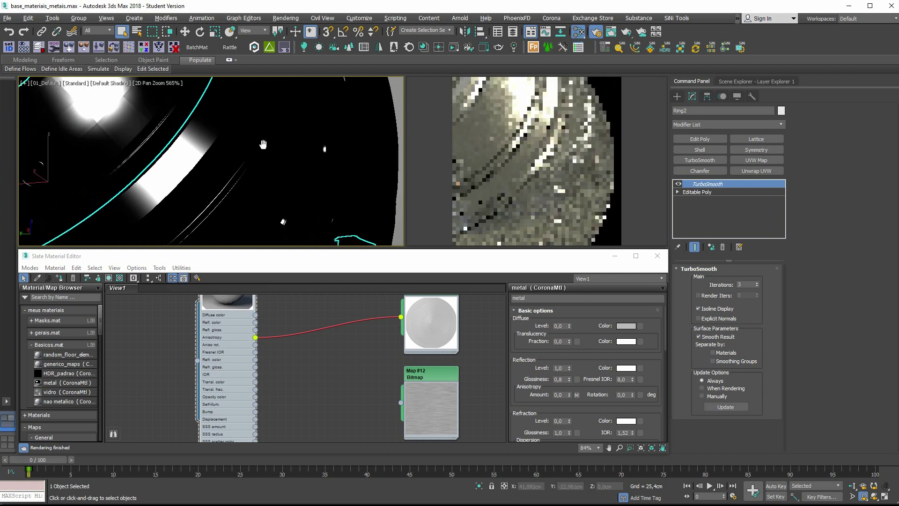
pyautogui.moveTo(223, 171); pyautogui.dragTo(235, 158, button='middle')
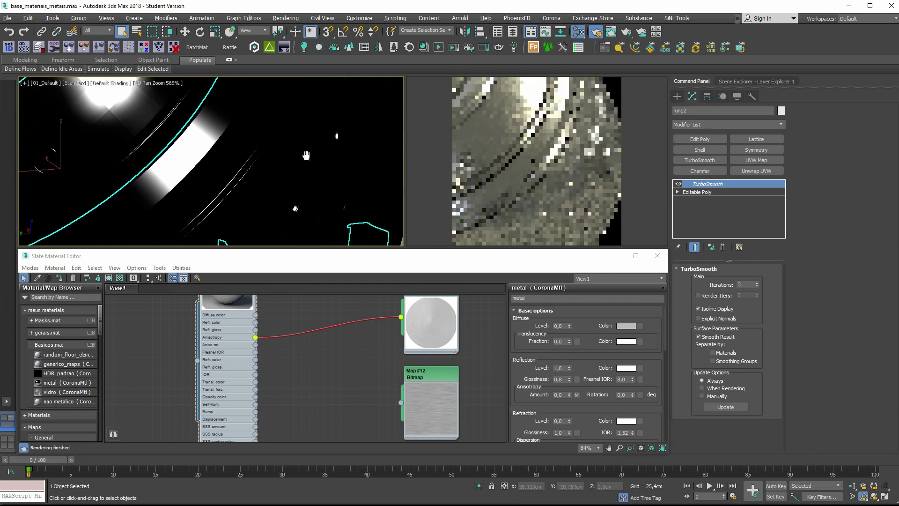
pyautogui.scroll(2, 307, 153)
pyautogui.scroll(2, 309, 149)
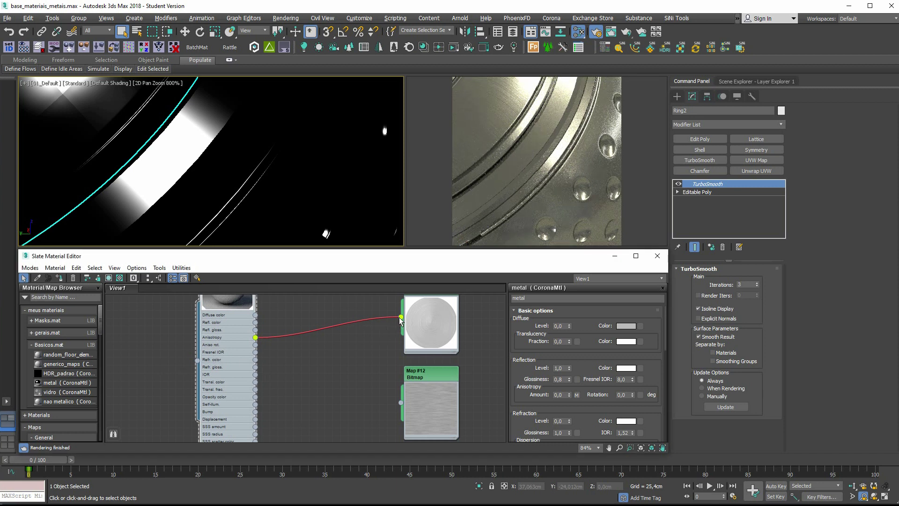
# - Plug the bitmap into the metal's Bump input with a bump amount of 0,1
pyautogui.moveTo(401, 318); pyautogui.dragTo(239, 386)
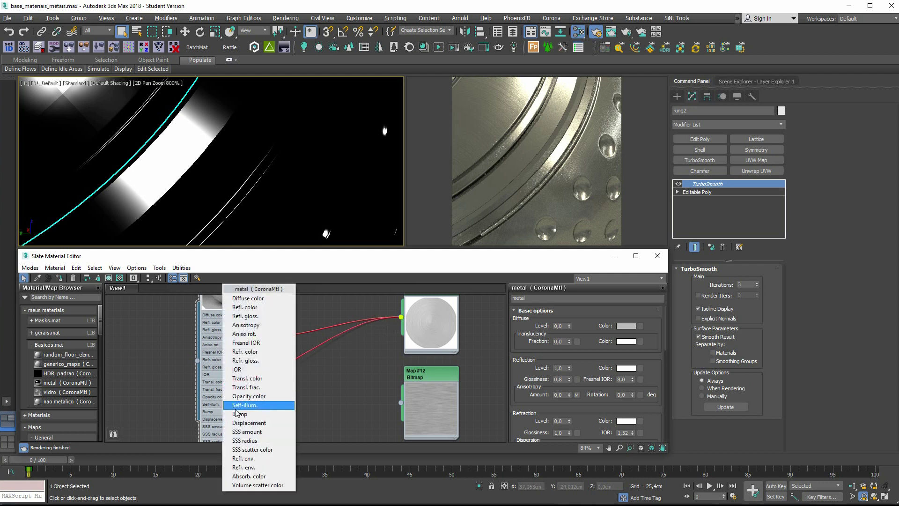
pyautogui.click(236, 412)
pyautogui.scroll(-2, 581, 375)
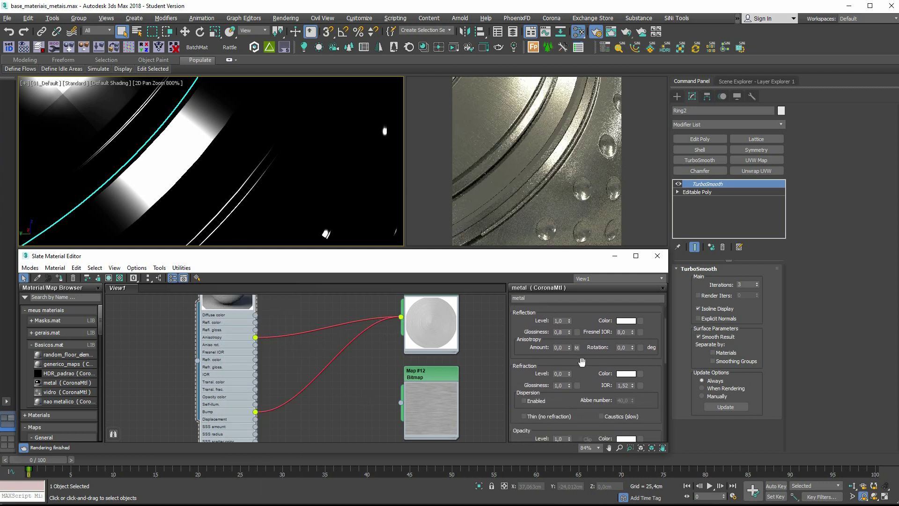
pyautogui.scroll(-10, 581, 360)
pyautogui.press('Return')
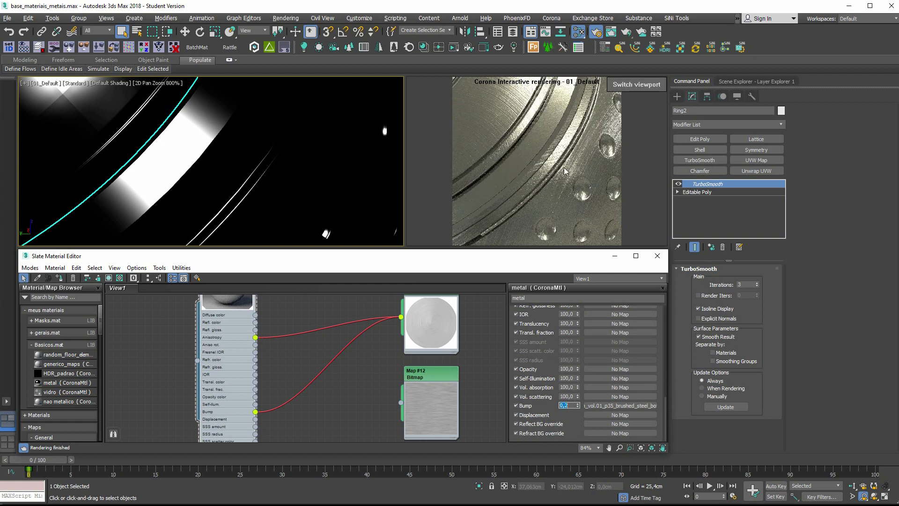
pyautogui.write('0,1')
pyautogui.press('Return')
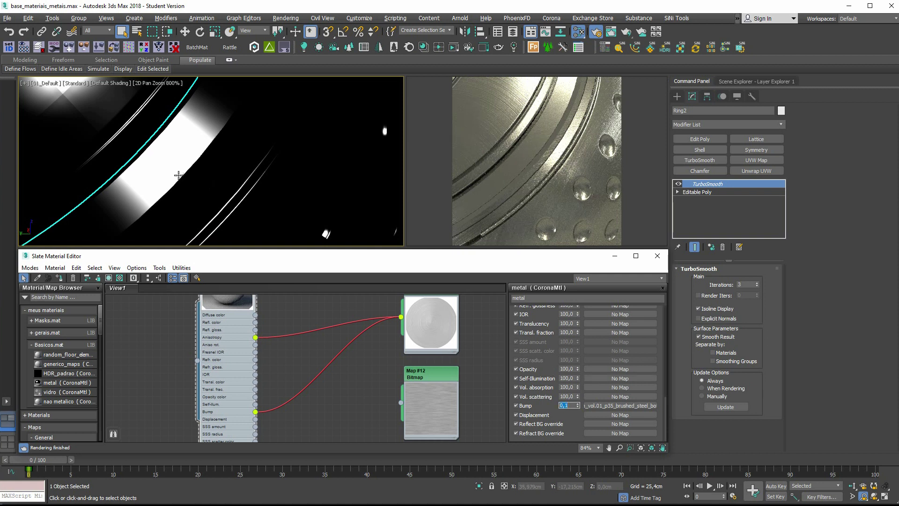
# - Pan the render view and start searching the map list
pyautogui.scroll(-2, 176, 176)
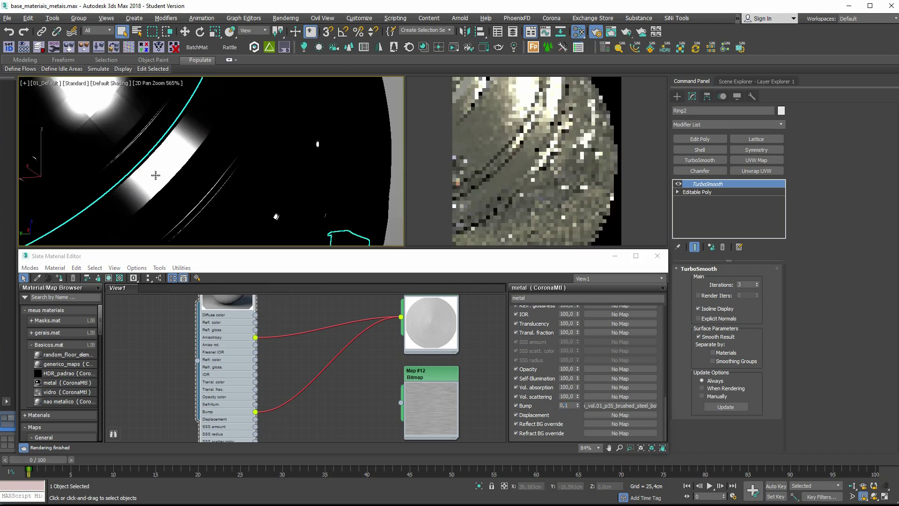
pyautogui.moveTo(176, 176); pyautogui.dragTo(195, 175, button='middle')
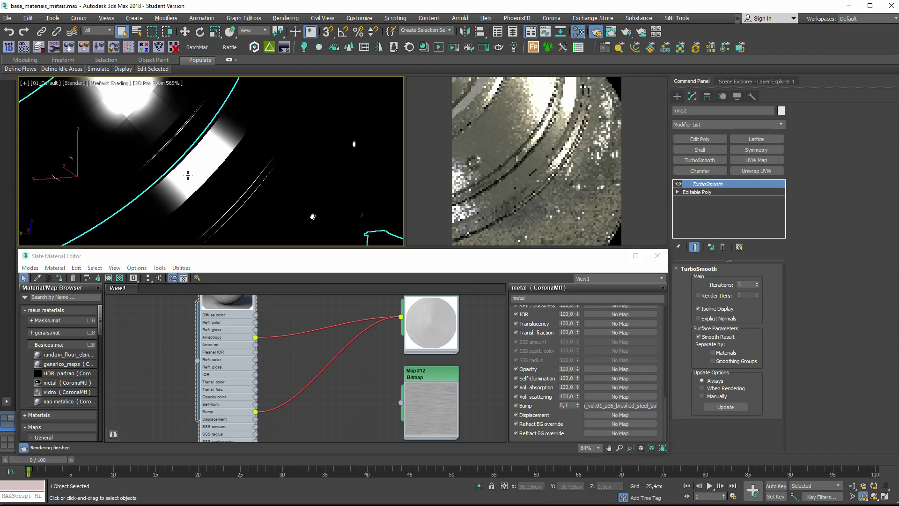
pyautogui.click(74, 298)
# - Add a Color Correction map to the graph and try its contrast and brightness
pyautogui.write('color')
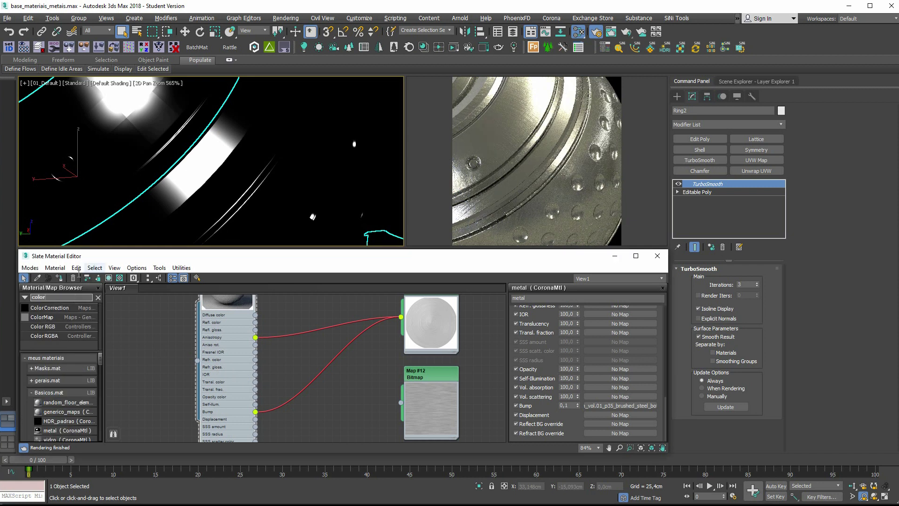
pyautogui.moveTo(47, 307)
pyautogui.mouseDown()
pyautogui.moveTo(296, 333)
pyautogui.moveTo(319, 315)
pyautogui.mouseUp()
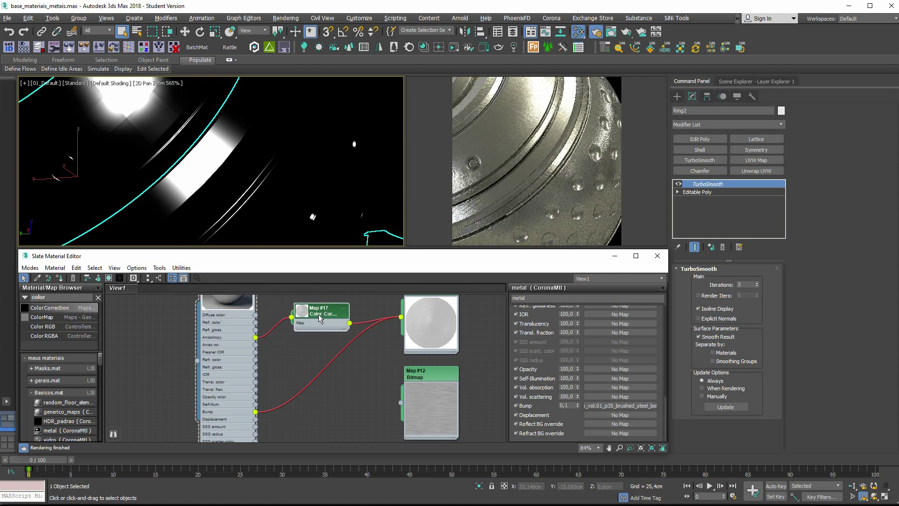
pyautogui.doubleClick(317, 320)
pyautogui.moveTo(584, 413)
pyautogui.mouseDown()
pyautogui.moveTo(615, 415)
pyautogui.moveTo(563, 393)
pyautogui.mouseUp()
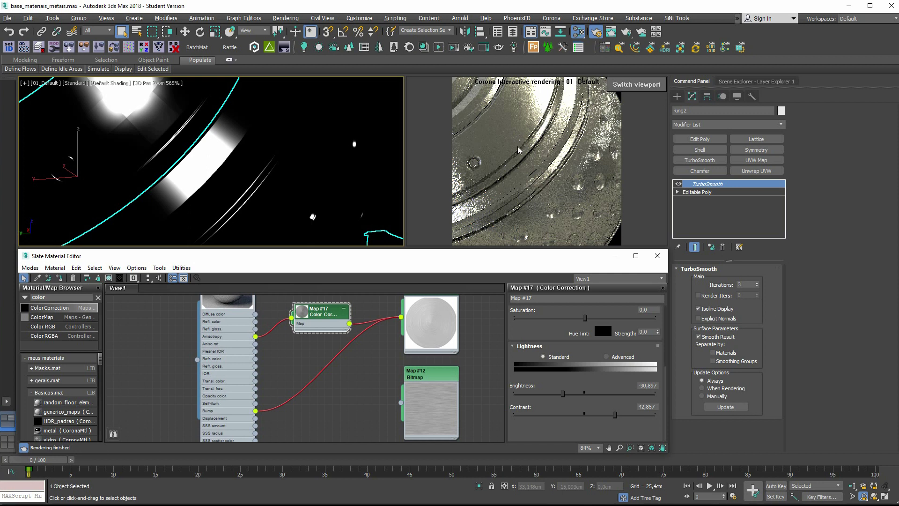
pyautogui.moveTo(563, 393)
pyautogui.mouseDown()
pyautogui.moveTo(611, 394)
pyautogui.moveTo(603, 394)
pyautogui.moveTo(654, 414)
pyautogui.mouseUp()
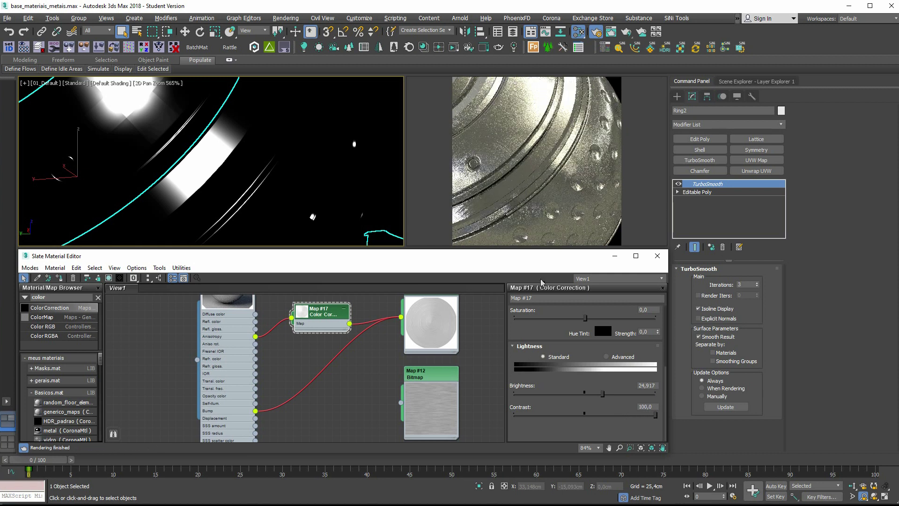
pyautogui.moveTo(602, 393); pyautogui.dragTo(574, 393)
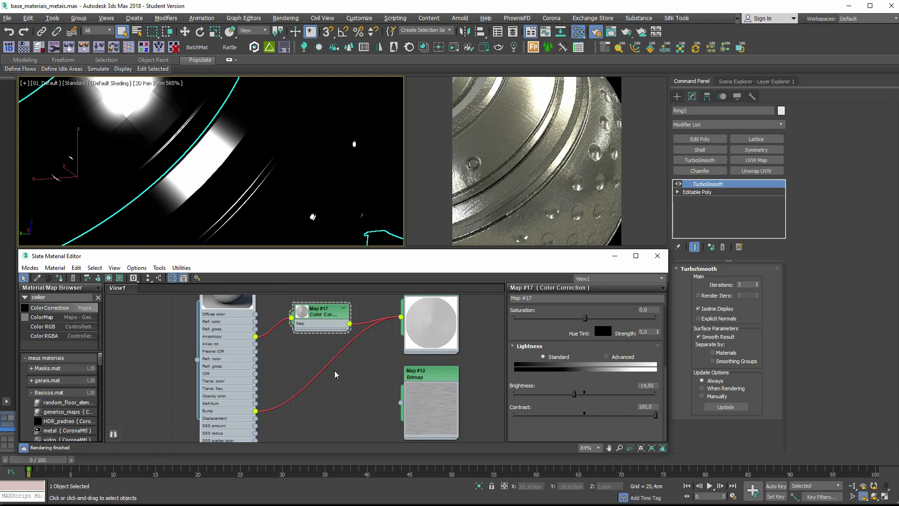
pyautogui.click(540, 423)
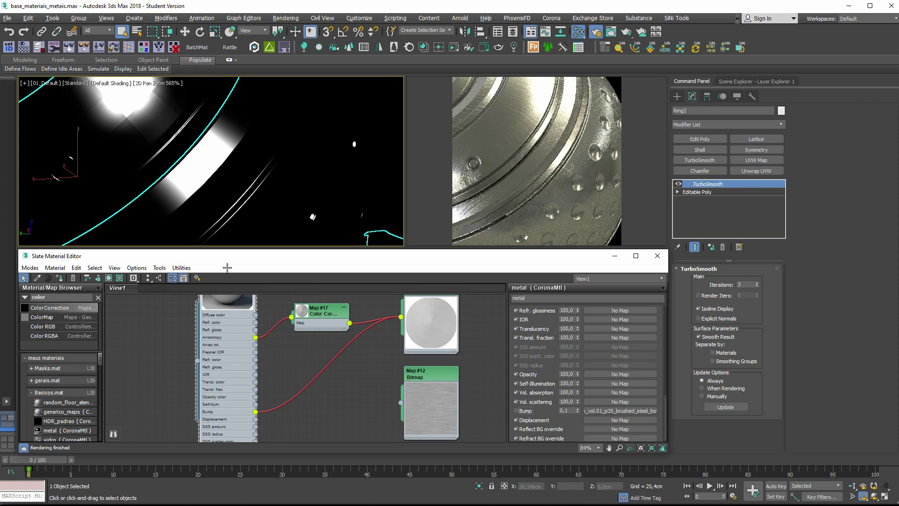
# - Brighten Map #17 to 54,153 and drop its contrast to almost zero
pyautogui.doubleClick(321, 313)
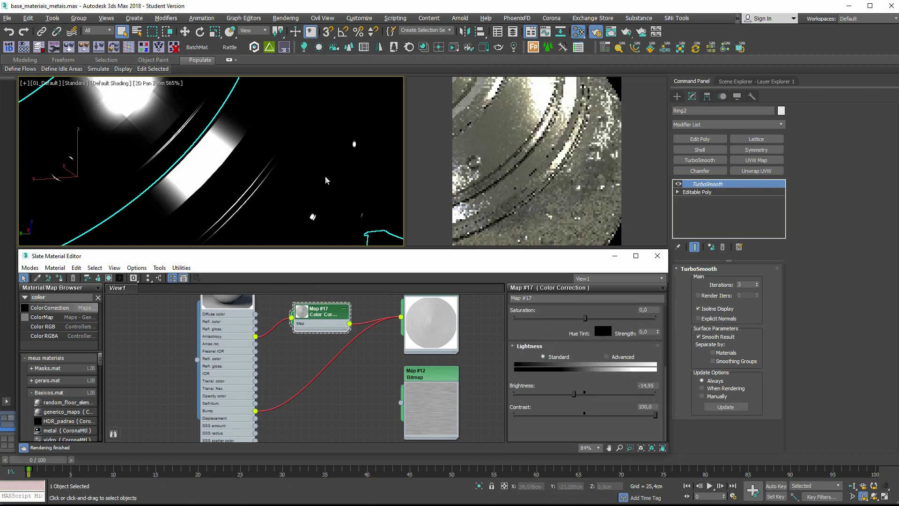
pyautogui.scroll(2, 272, 189)
pyautogui.moveTo(271, 188); pyautogui.dragTo(220, 167, button='middle')
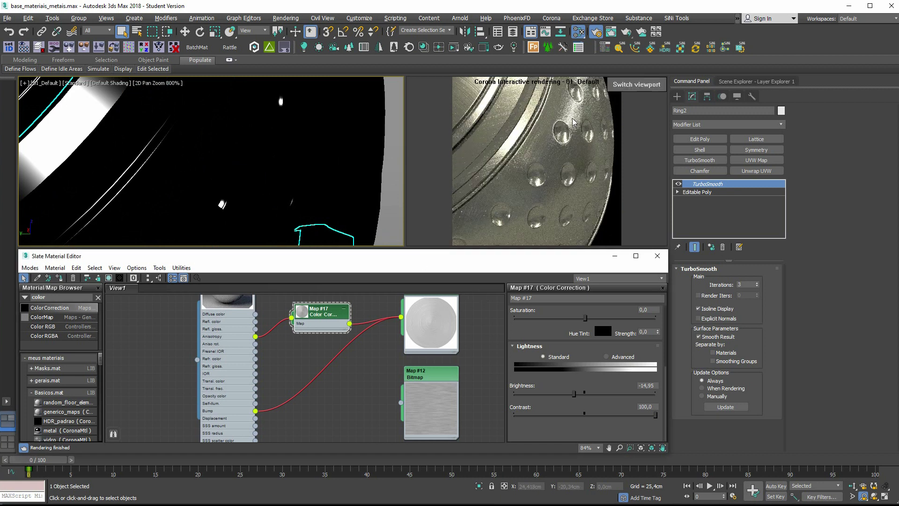
pyautogui.moveTo(582, 390); pyautogui.dragTo(603, 392)
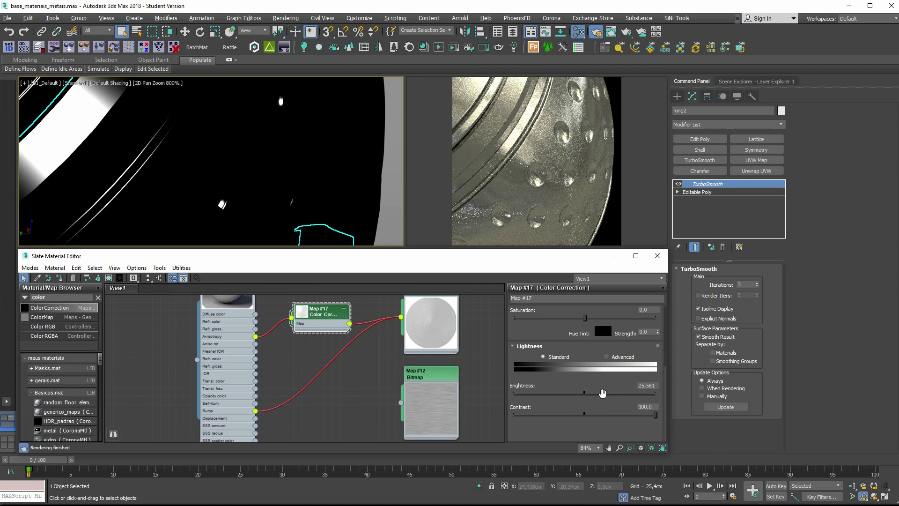
pyautogui.moveTo(655, 414); pyautogui.dragTo(584, 414)
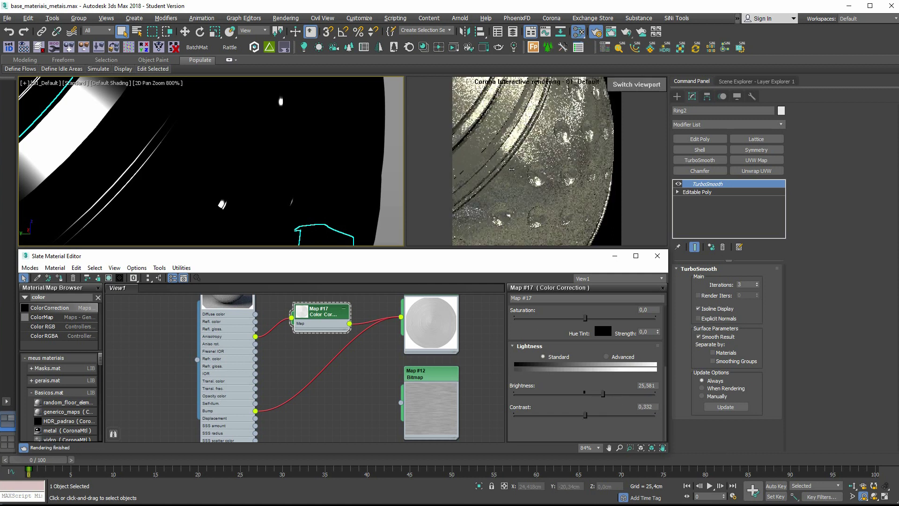
pyautogui.moveTo(603, 394)
pyautogui.mouseDown()
pyautogui.moveTo(572, 394)
pyautogui.moveTo(642, 394)
pyautogui.moveTo(612, 393)
pyautogui.mouseUp()
# - Set Map #17's brightness to 38,206 and hook copy Map #18 into reflection glossiness
pyautogui.moveTo(311, 328)
pyautogui.mouseDown()
pyautogui.moveTo(319, 350)
pyautogui.moveTo(311, 318)
pyautogui.moveTo(262, 329)
pyautogui.mouseUp()
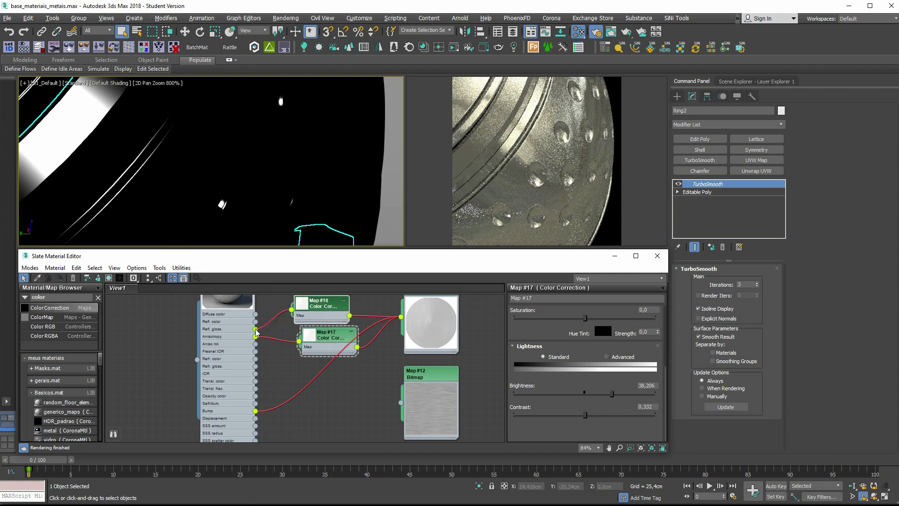
pyautogui.moveTo(321, 308); pyautogui.dragTo(330, 307)
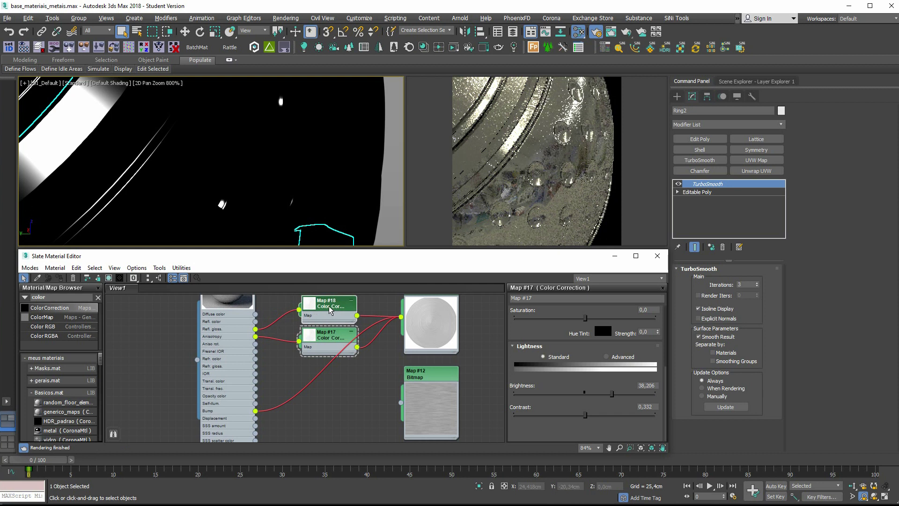
pyautogui.click(329, 306)
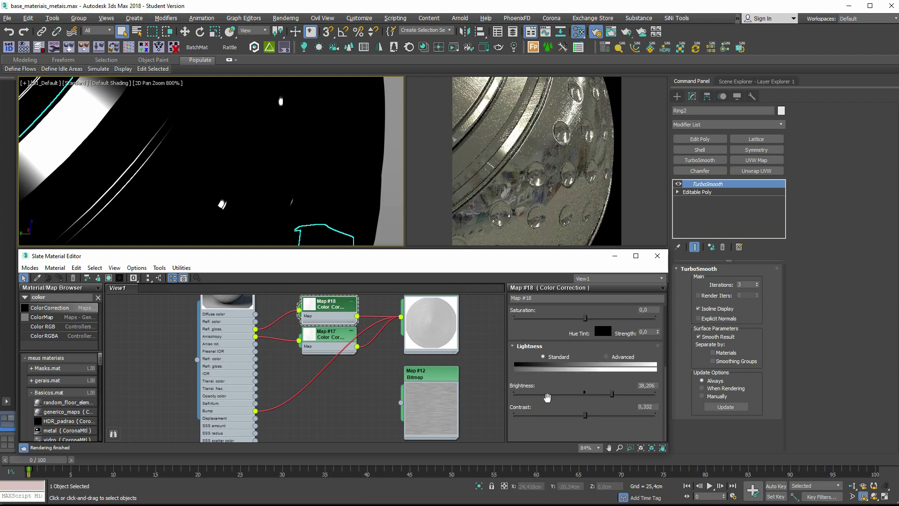
# - Give Map #18 brightness 23,588 and contrast 78,073
pyautogui.moveTo(611, 393); pyautogui.dragTo(586, 395)
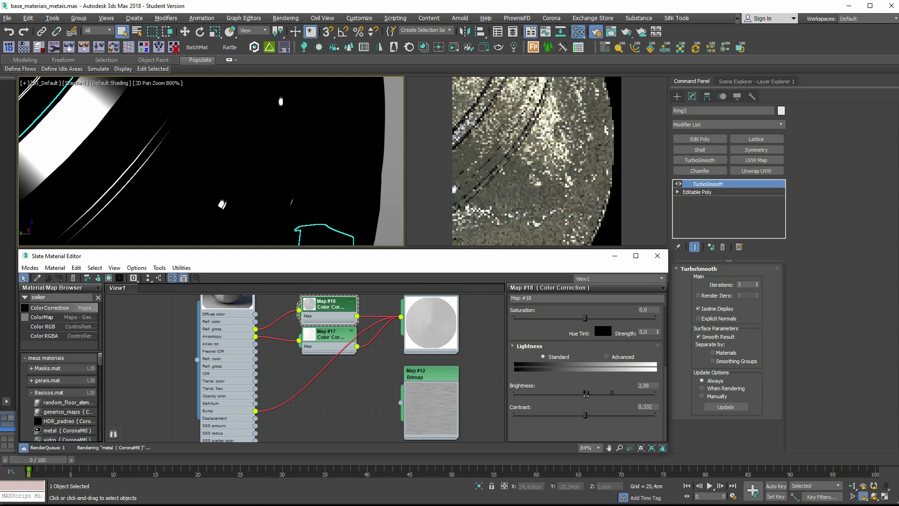
pyautogui.moveTo(585, 415); pyautogui.dragTo(640, 415)
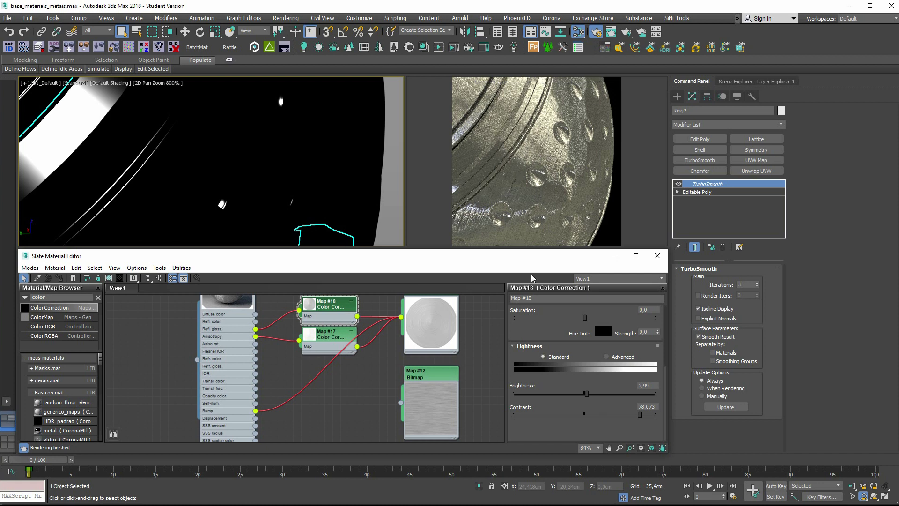
pyautogui.moveTo(517, 213)
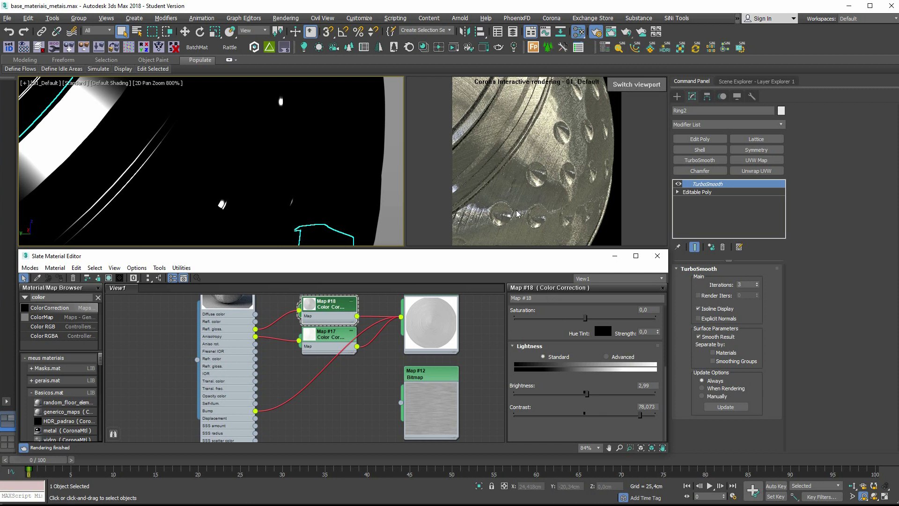
pyautogui.moveTo(220, 141); pyautogui.dragTo(285, 202, button='middle')
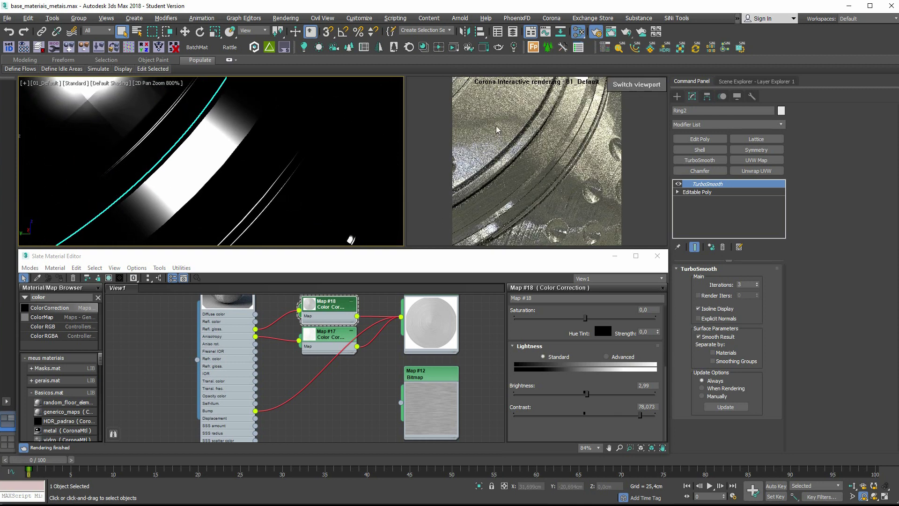
pyautogui.moveTo(587, 393); pyautogui.dragTo(601, 393)
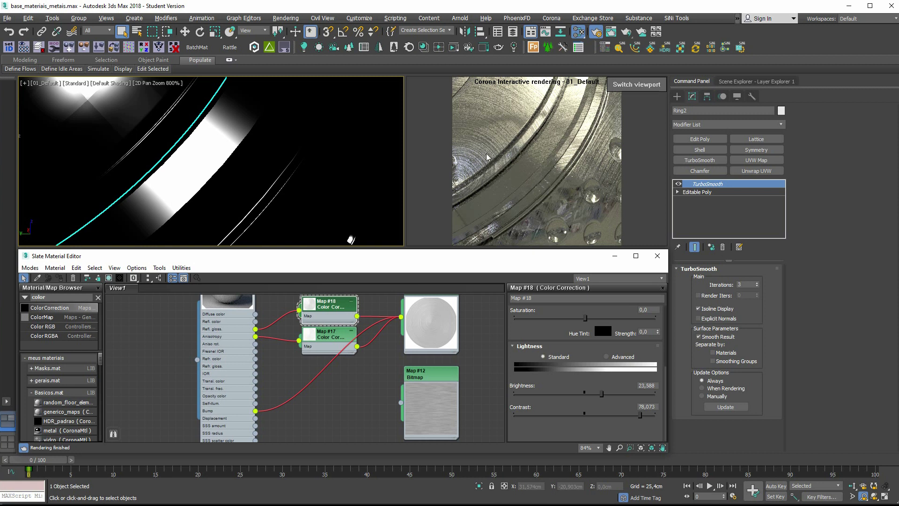
pyautogui.moveTo(460, 159); pyautogui.dragTo(489, 167, button='middle')
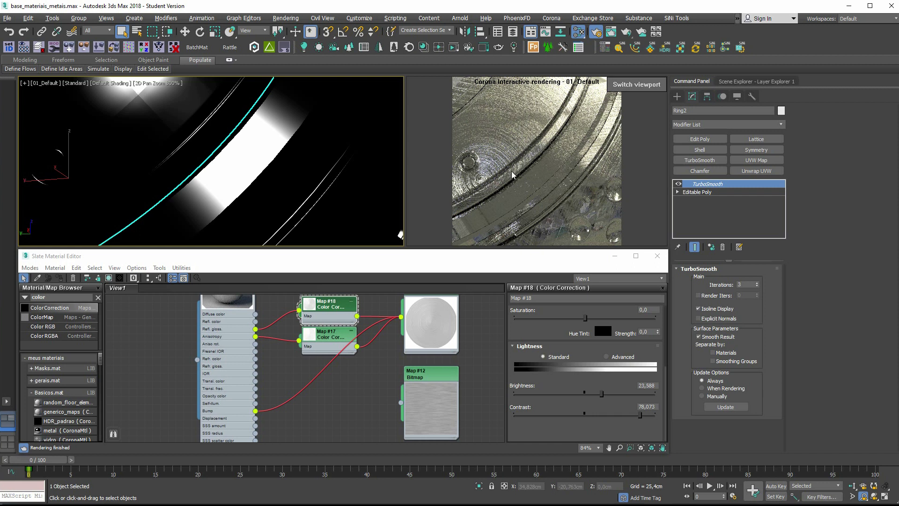
pyautogui.scroll(-1, 268, 361)
# - Delete both Color Correction maps and wire the Map #12 bitmap straight into Anisotropy
pyautogui.scroll(-1, 268, 361)
pyautogui.moveTo(336, 313); pyautogui.dragTo(305, 368)
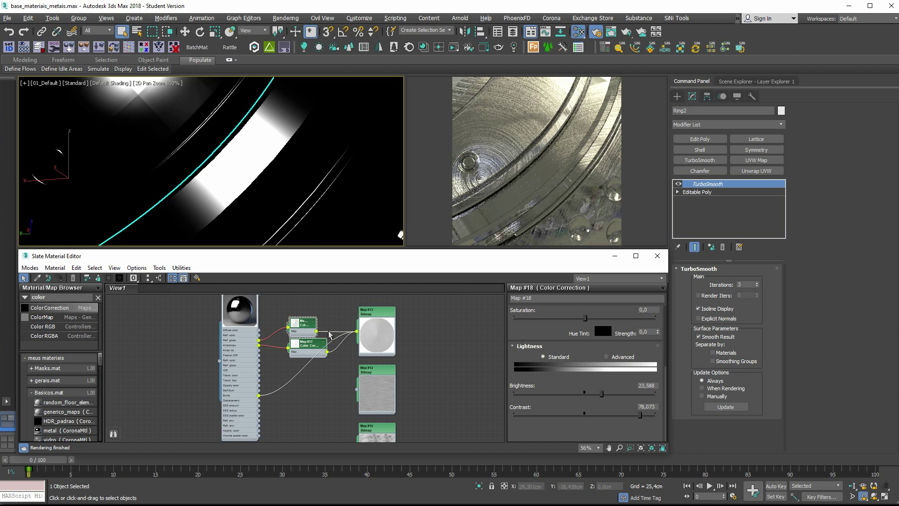
pyautogui.press('Delete')
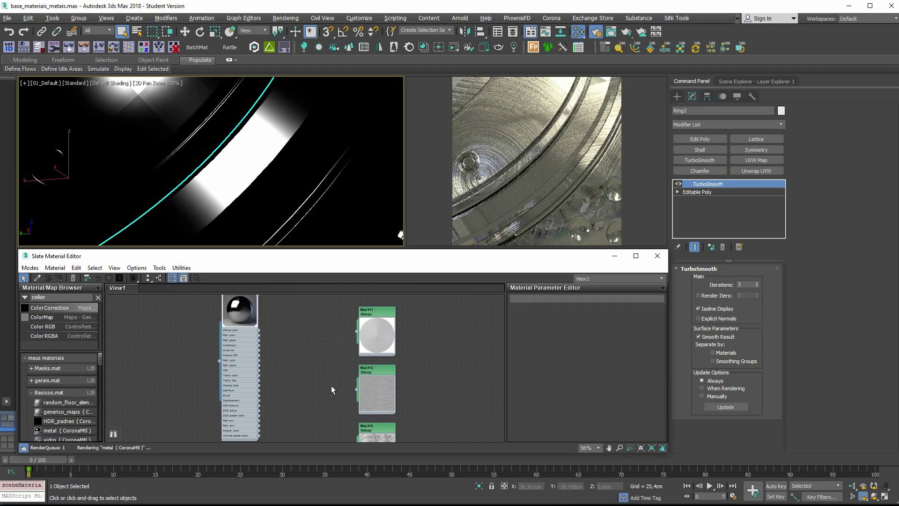
pyautogui.moveTo(357, 390); pyautogui.dragTo(248, 338)
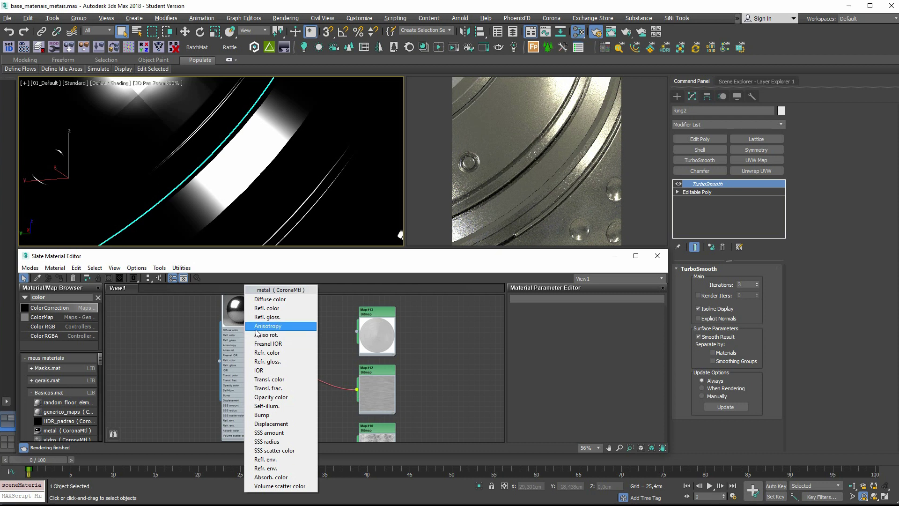
pyautogui.click(258, 326)
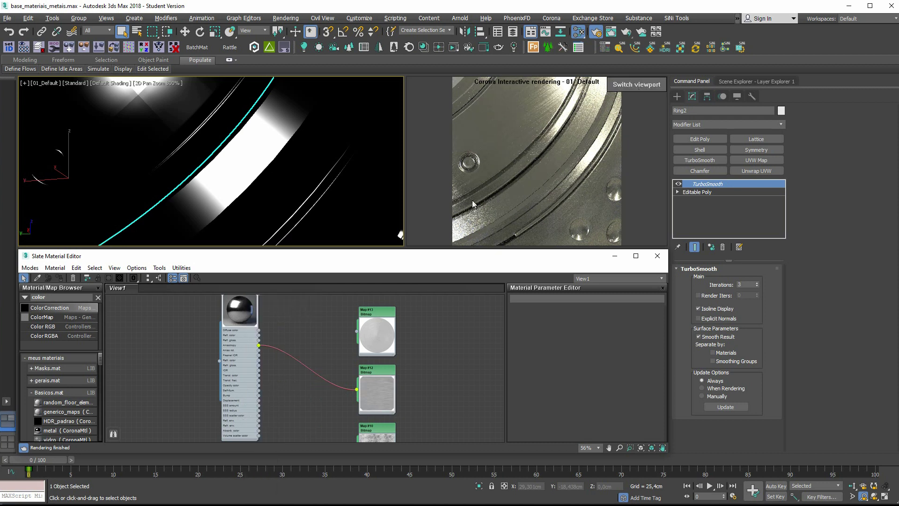
pyautogui.moveTo(231, 156)
pyautogui.mouseDown(button='middle')
pyautogui.moveTo(200, 161)
pyautogui.moveTo(122, 139)
pyautogui.mouseUp(button='middle')
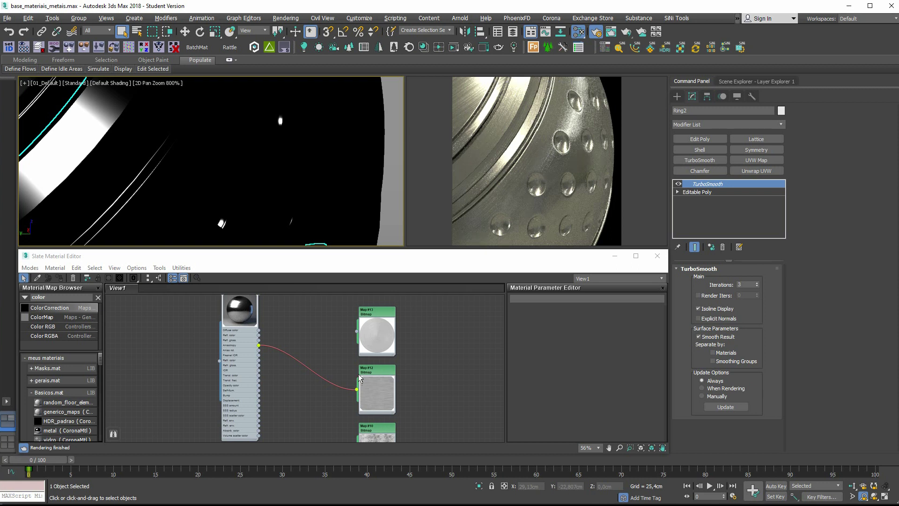
# - Insert a Color Correction map on the bitmap wire and route it to Reflection Glossiness
pyautogui.moveTo(46, 308); pyautogui.dragTo(301, 366)
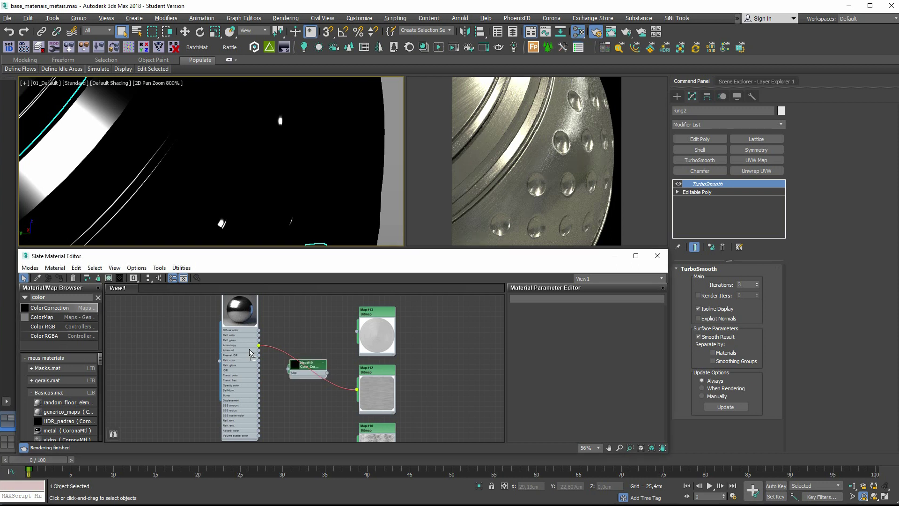
pyautogui.hotkey('ctrl', 'z')
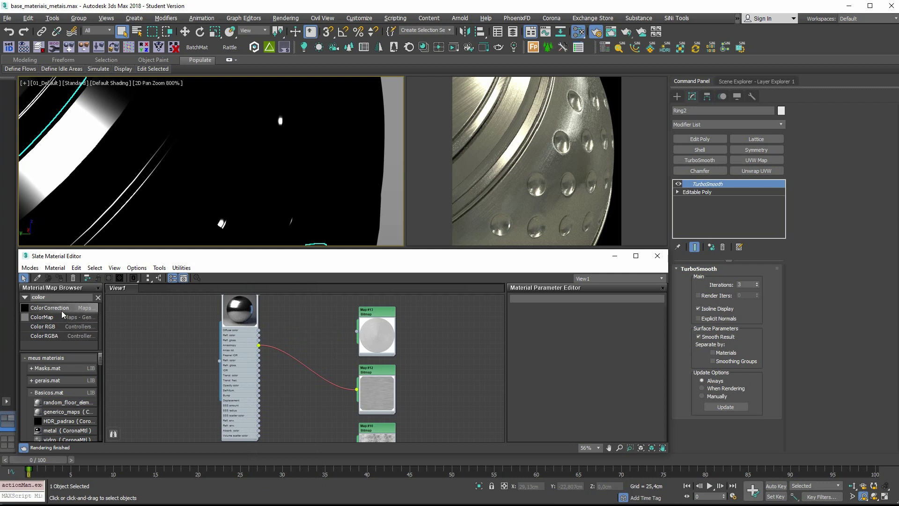
pyautogui.hotkey('ctrl', 'y')
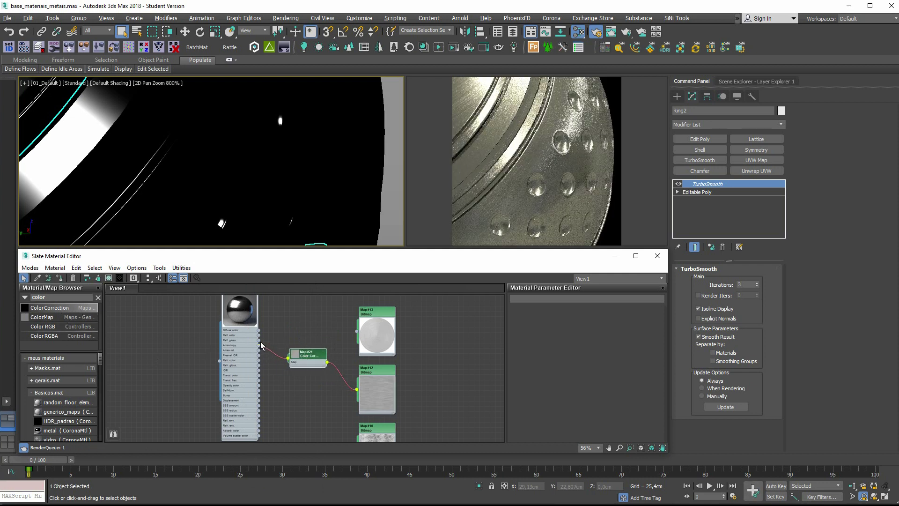
pyautogui.moveTo(259, 339); pyautogui.dragTo(309, 360)
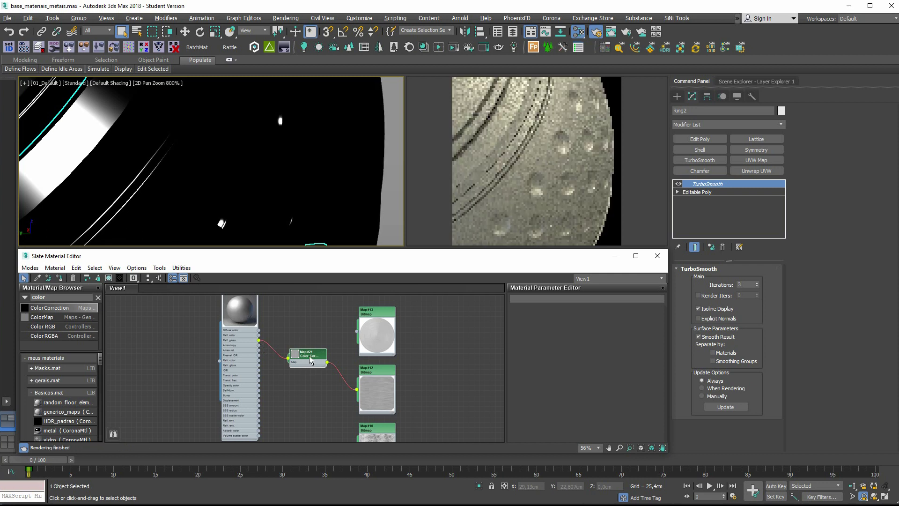
# - Give Map #21 brightness 47,508 and contrast 68,106, and drag the bitmap back to the material
pyautogui.doubleClick(309, 360)
pyautogui.scroll(-2, 560, 369)
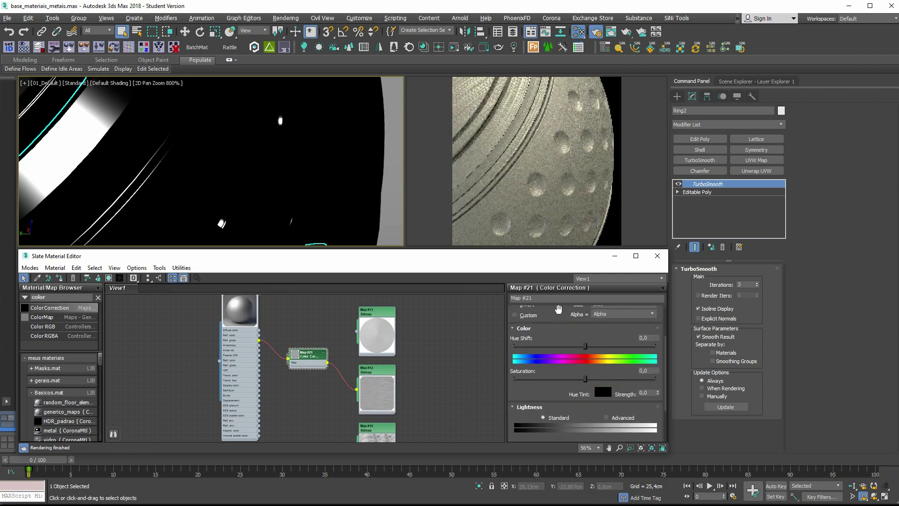
pyautogui.scroll(-1, 561, 363)
pyautogui.scroll(-1, 561, 355)
pyautogui.moveTo(585, 415); pyautogui.dragTo(655, 414)
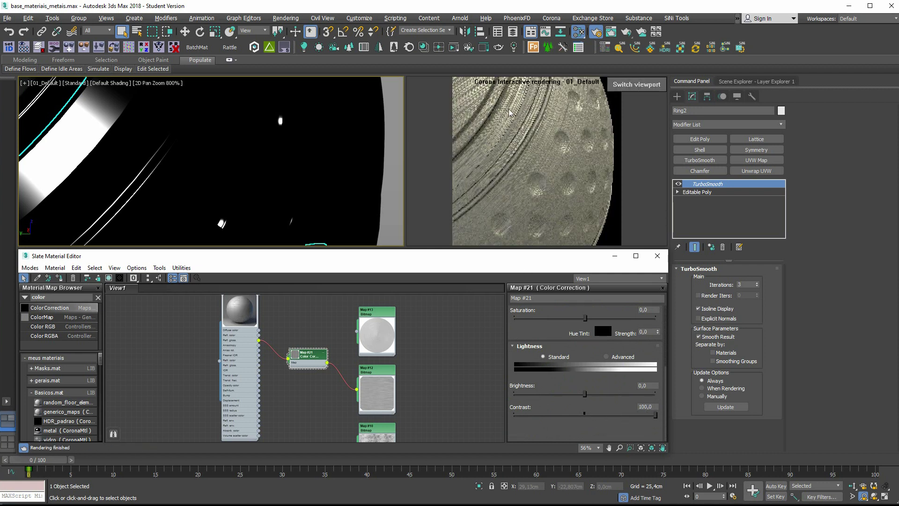
pyautogui.moveTo(579, 394)
pyautogui.mouseDown()
pyautogui.moveTo(632, 393)
pyautogui.moveTo(633, 416)
pyautogui.moveTo(618, 393)
pyautogui.mouseUp()
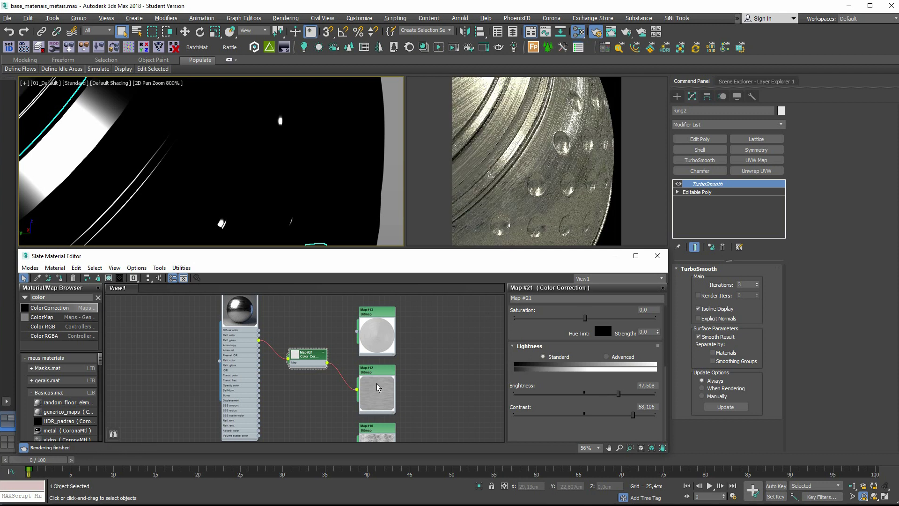
pyautogui.moveTo(356, 389); pyautogui.dragTo(252, 378)
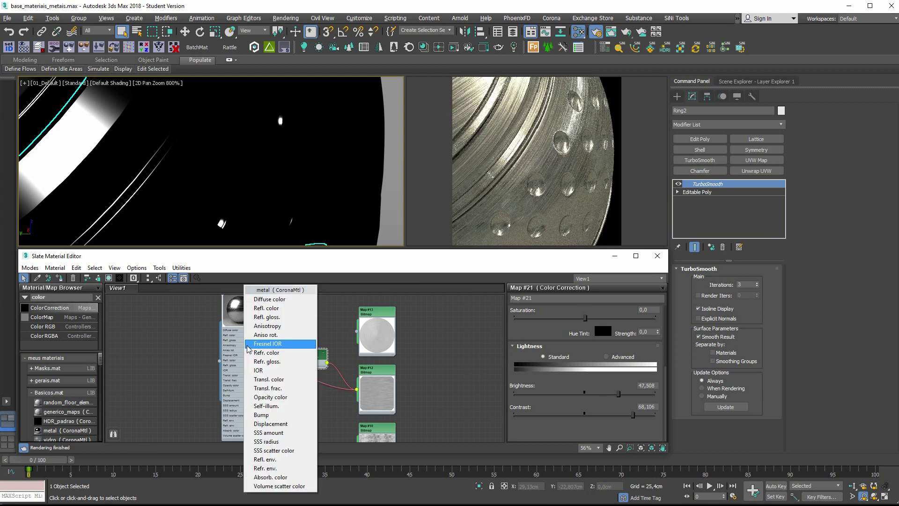
# - Connect the bitmap to Anisotropy, then move and delete the Map #21 Color Correction node
pyautogui.click(264, 327)
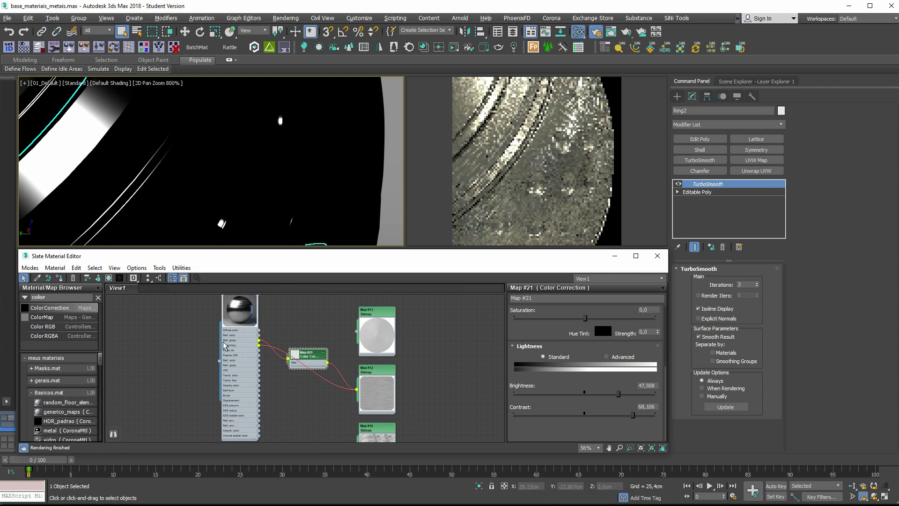
pyautogui.moveTo(306, 352); pyautogui.dragTo(312, 336)
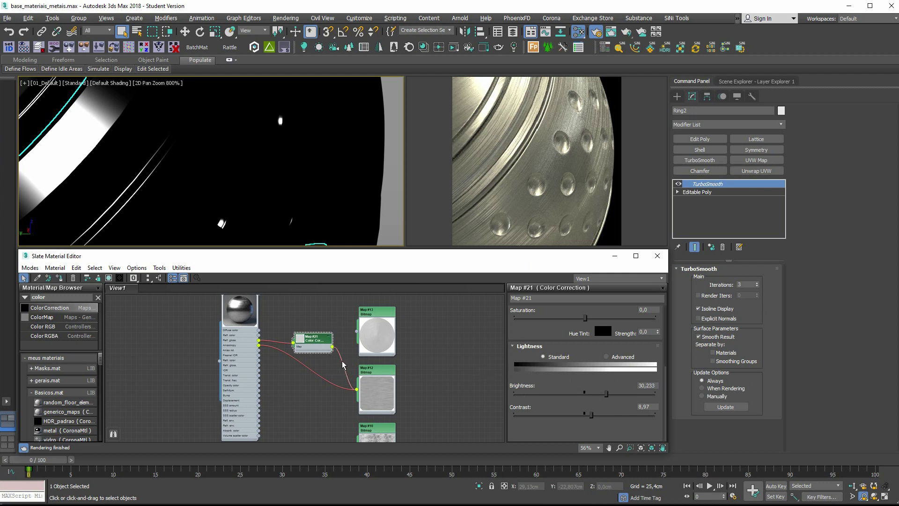
pyautogui.press('Delete')
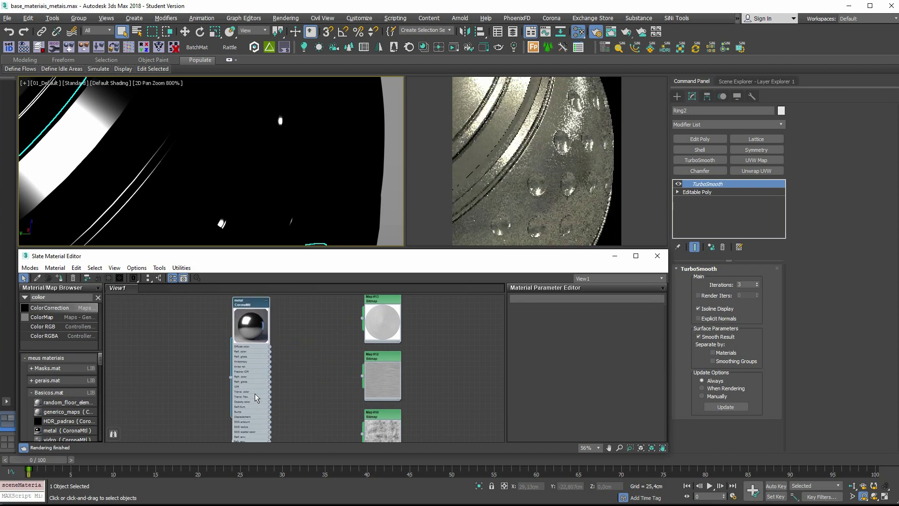
# - With Map #21 removed, raise the metal CoronaMtl's reflection glossiness from 0,8 to 0,9
pyautogui.scroll(-1, 321, 395)
pyautogui.moveTo(321, 396); pyautogui.dragTo(326, 372, button='middle')
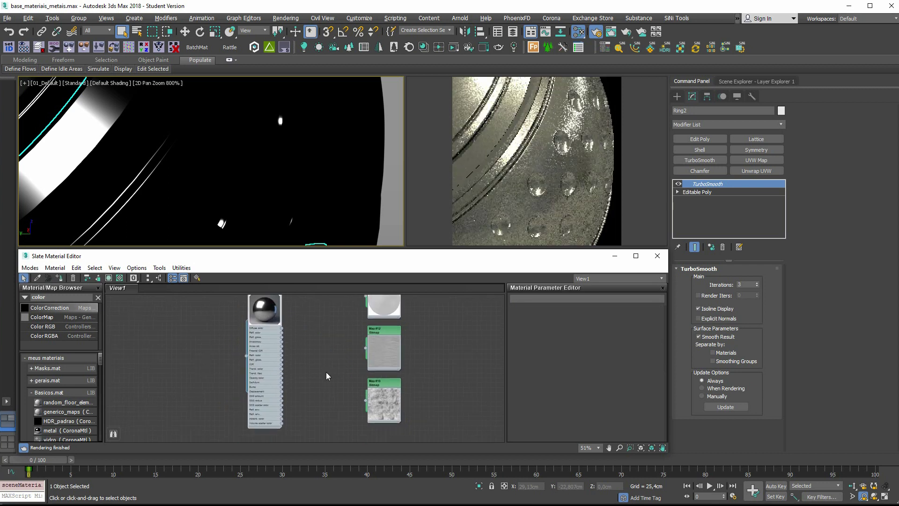
pyautogui.doubleClick(276, 342)
pyautogui.doubleClick(560, 379)
pyautogui.write('0,9')
pyautogui.press('Return')
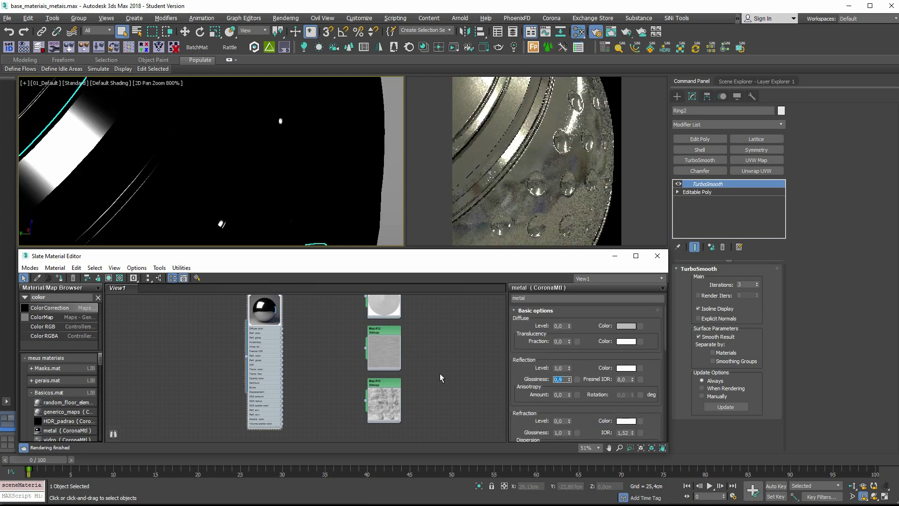
# - Tint the metal's reflection colour warm peach FFE2B4 (255, 226, 180), then drag Map #10 toward the material
pyautogui.click(626, 368)
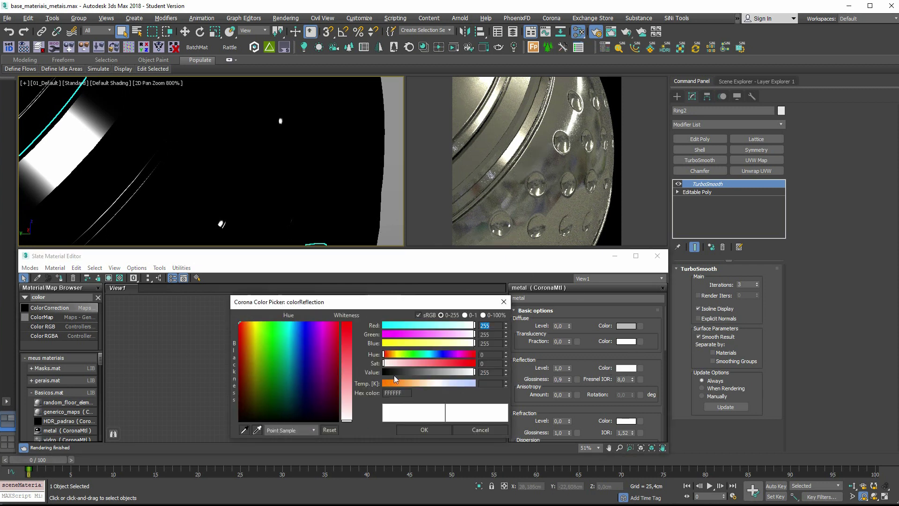
pyautogui.click(395, 359)
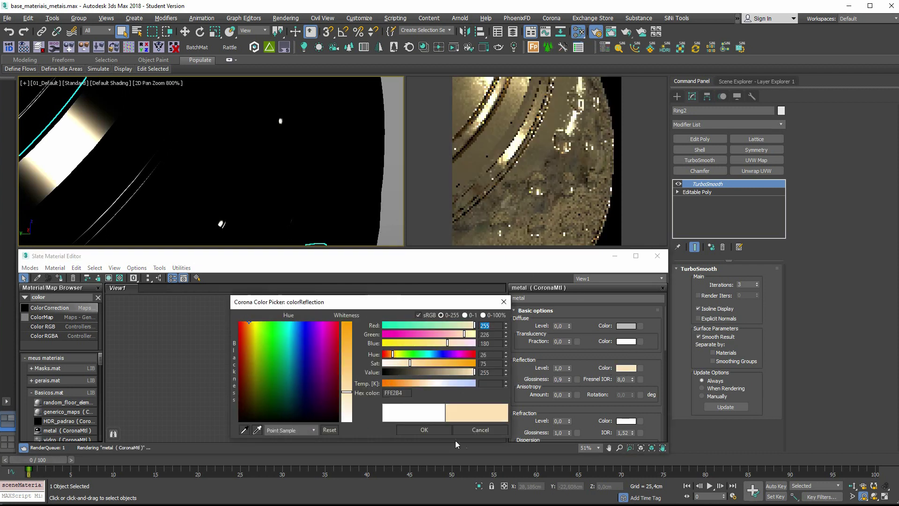
pyautogui.click(424, 429)
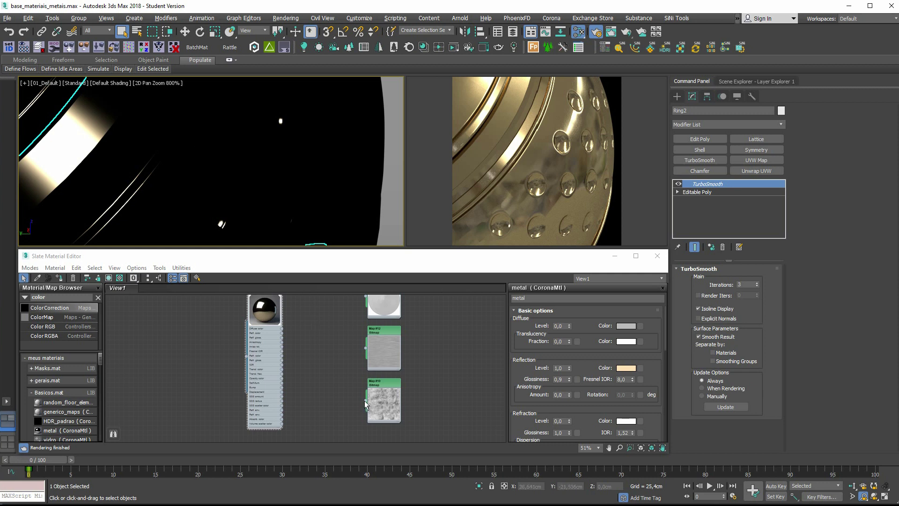
pyautogui.moveTo(366, 400); pyautogui.dragTo(275, 329)
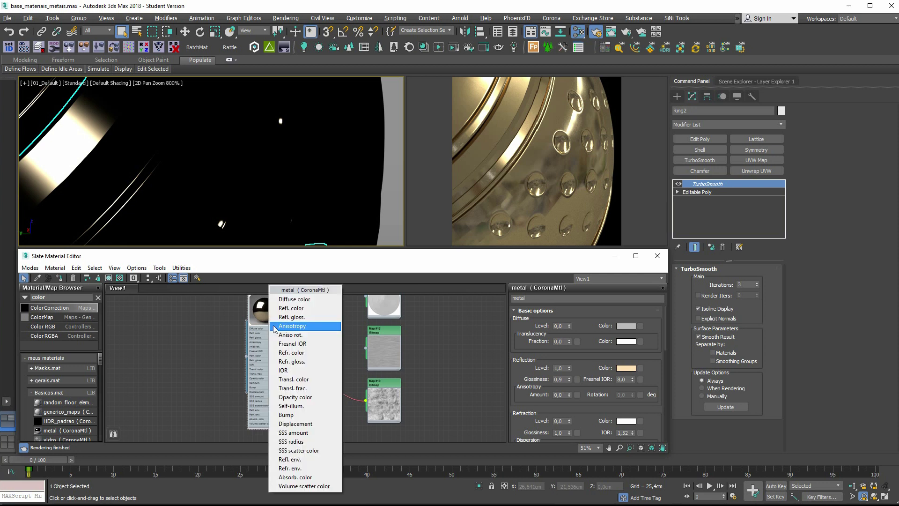
# - Connect Map #10 to Refl. gloss. and insert a Color Correction map (Map #22) between them
pyautogui.click(278, 317)
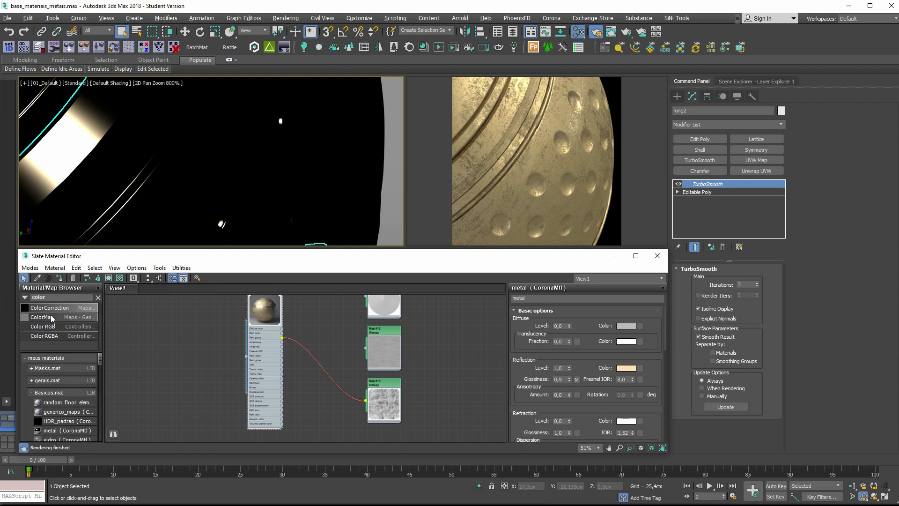
pyautogui.moveTo(50, 307); pyautogui.dragTo(330, 372)
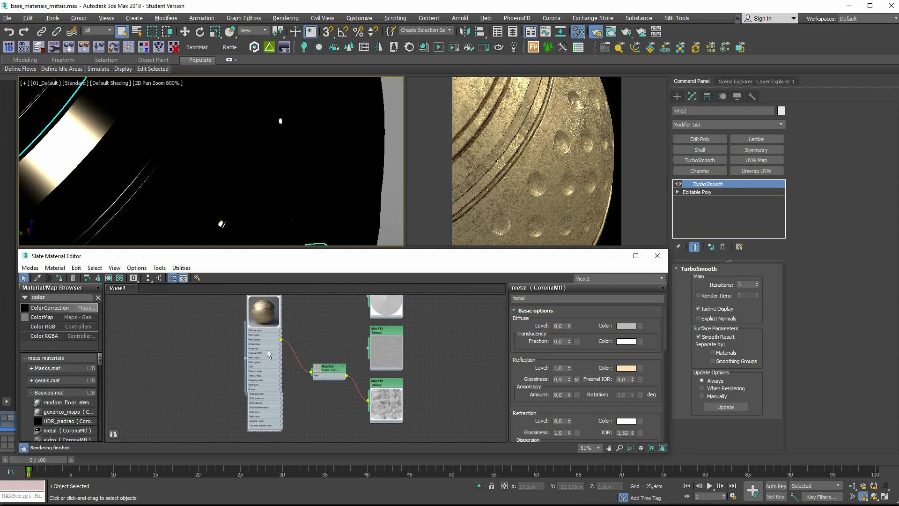
pyautogui.moveTo(269, 353); pyautogui.dragTo(241, 353)
pyautogui.scroll(3, 310, 370)
pyautogui.moveTo(323, 373); pyautogui.dragTo(302, 373)
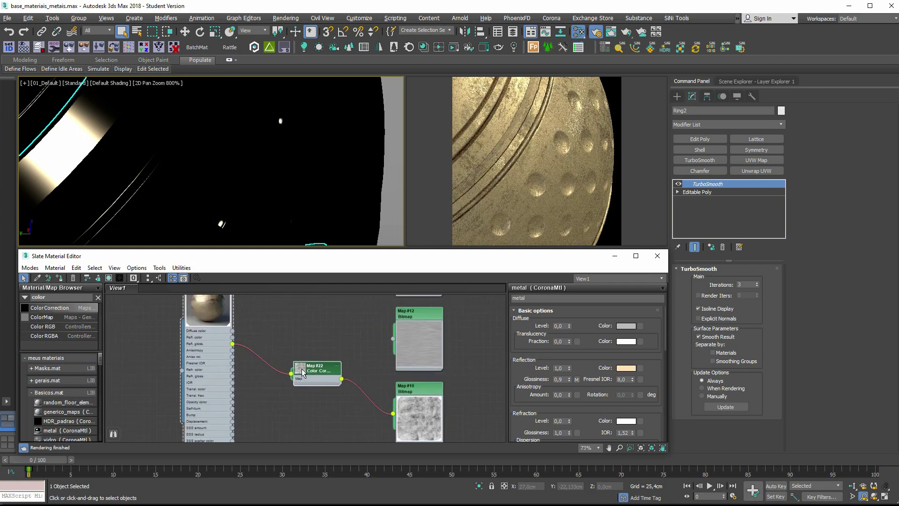
# - Position Color Correction Map #22 beside the bitmaps and open its parameters
pyautogui.doubleClick(302, 372)
pyautogui.moveTo(302, 372); pyautogui.dragTo(310, 350)
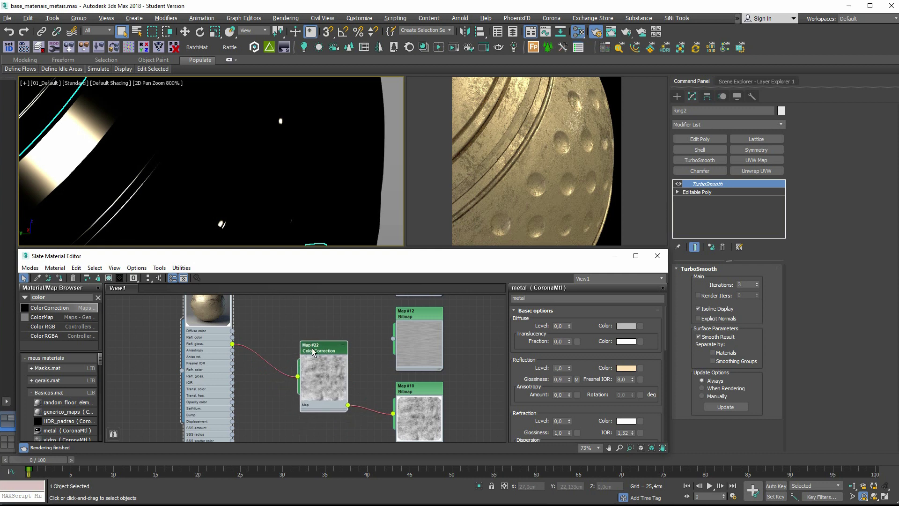
pyautogui.doubleClick(313, 352)
pyautogui.scroll(-2, 592, 421)
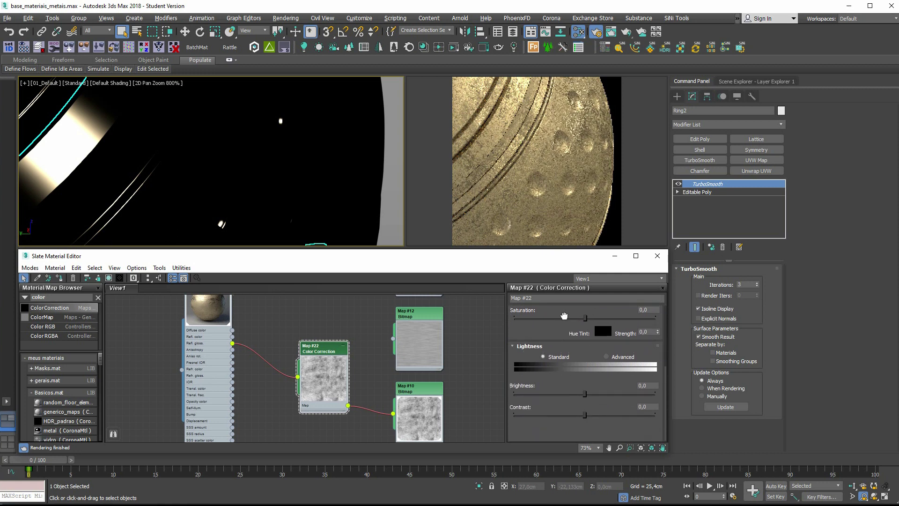
# - Adjust Map #22's Lightness to contrast about -86 and brightness about 32
pyautogui.moveTo(585, 415); pyautogui.dragTo(552, 415)
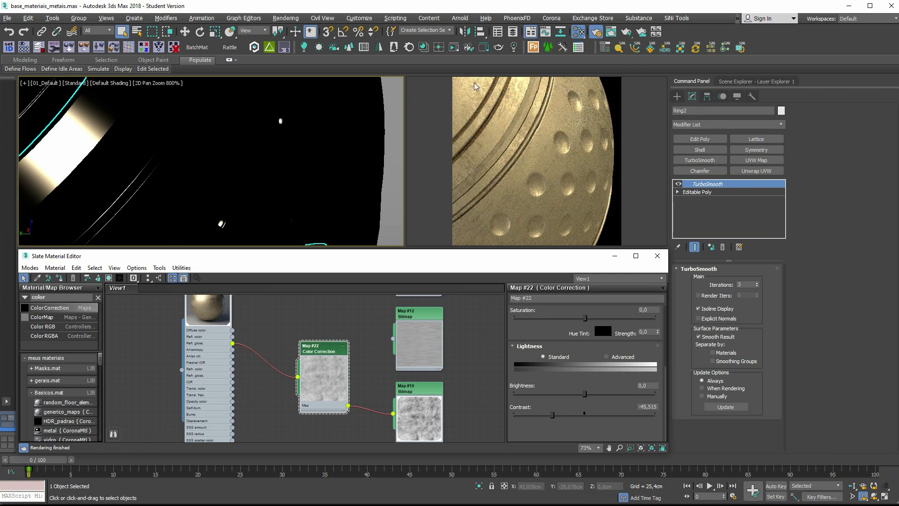
pyautogui.moveTo(294, 173); pyautogui.dragTo(305, 211, button='middle')
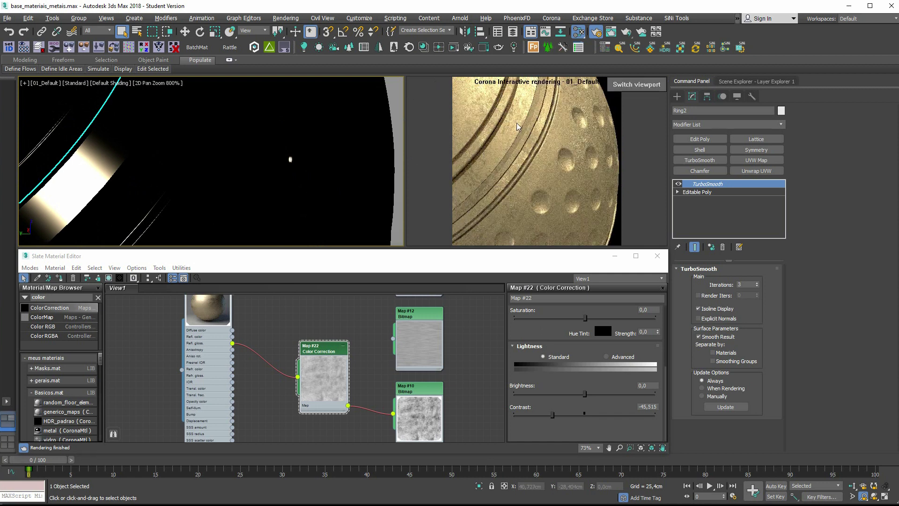
pyautogui.moveTo(553, 415); pyautogui.dragTo(546, 415)
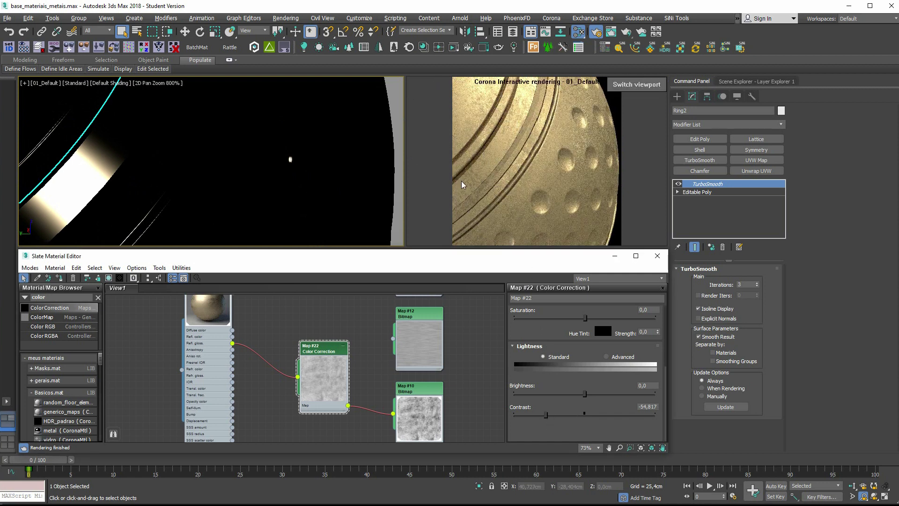
pyautogui.moveTo(585, 393); pyautogui.dragTo(607, 393)
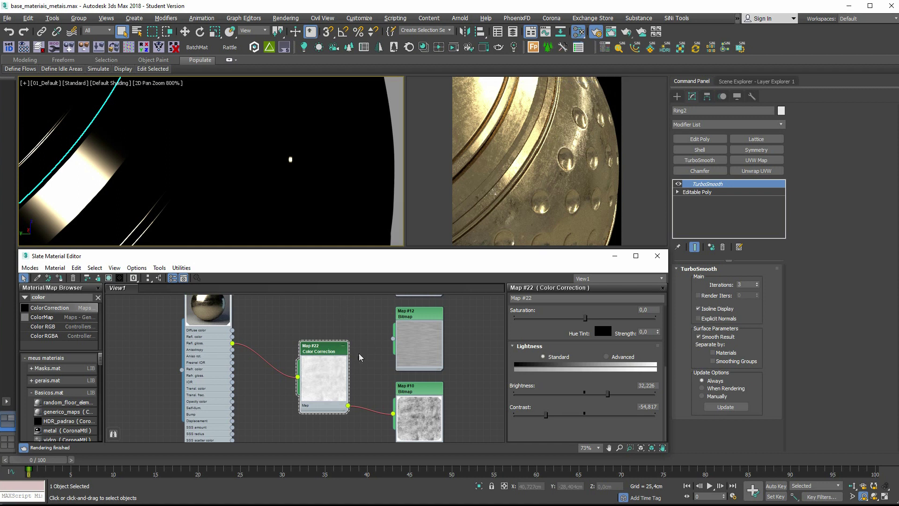
pyautogui.moveTo(545, 414); pyautogui.dragTo(529, 415)
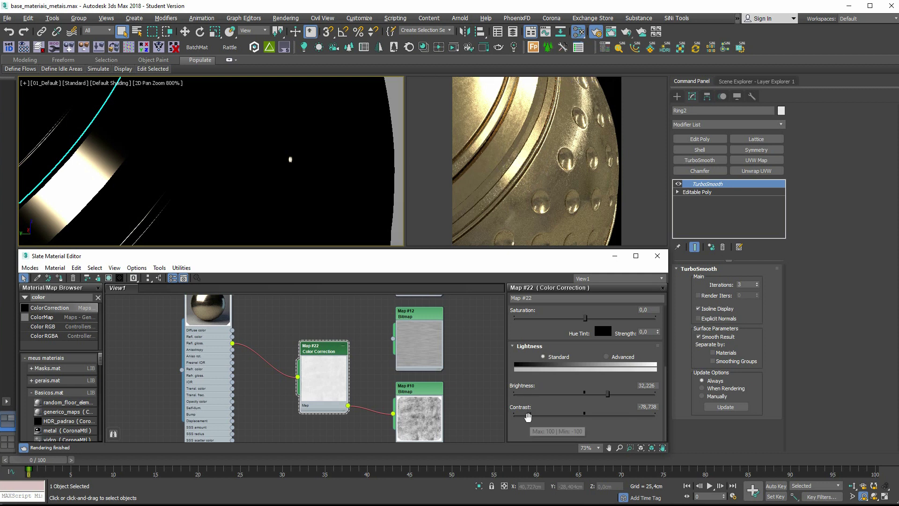
pyautogui.moveTo(529, 415); pyautogui.dragTo(520, 416)
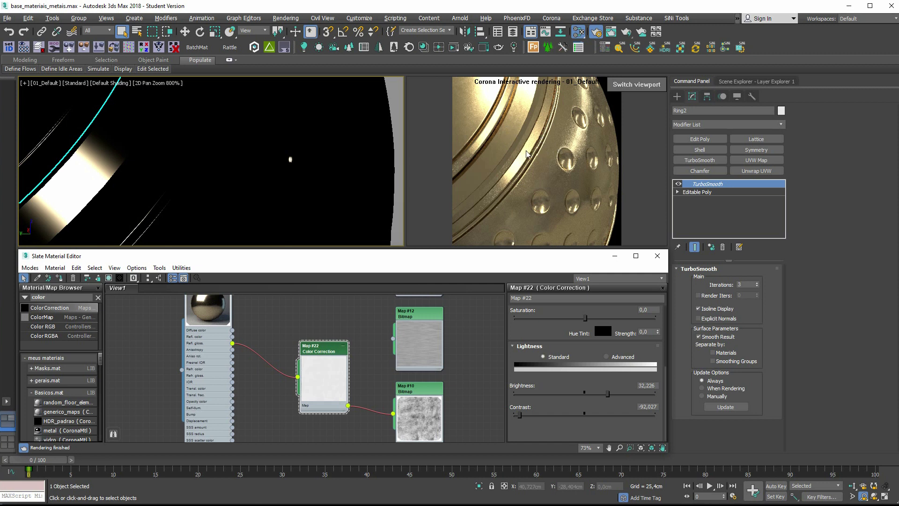
pyautogui.moveTo(520, 414); pyautogui.dragTo(524, 415)
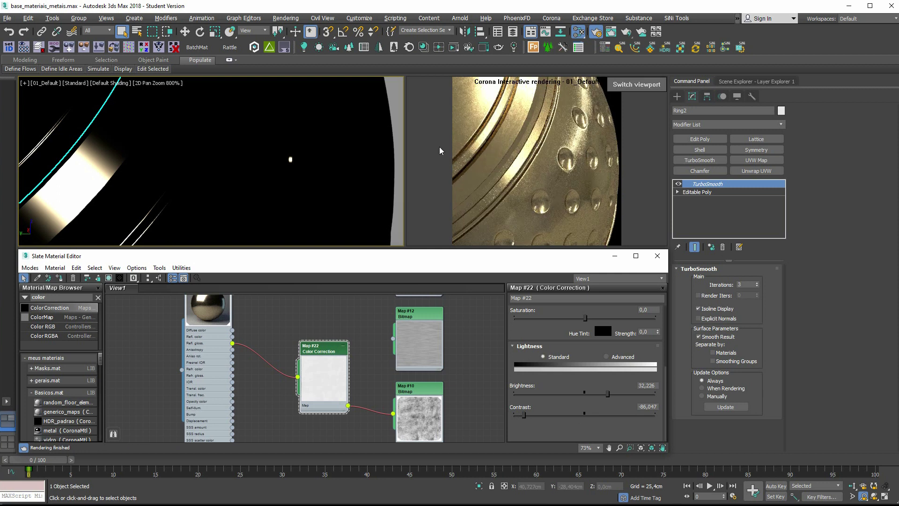
pyautogui.rightClick(523, 150)
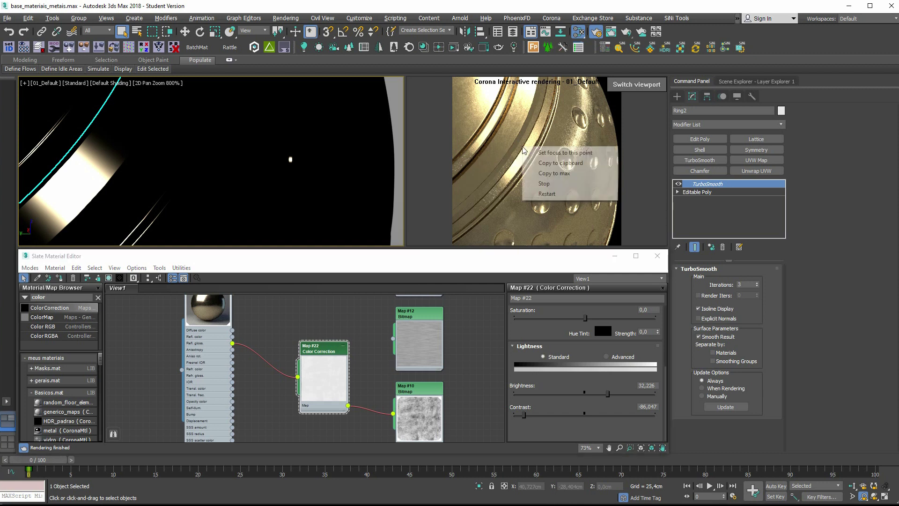
# - Stop the interactive preview and start a Corona render with a second region on the left
pyautogui.click(543, 184)
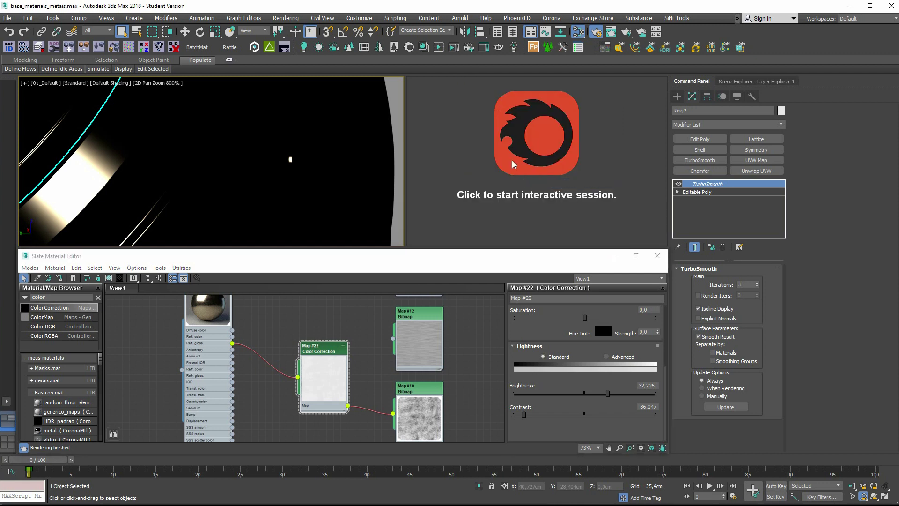
pyautogui.hotkey('shift', 'q')
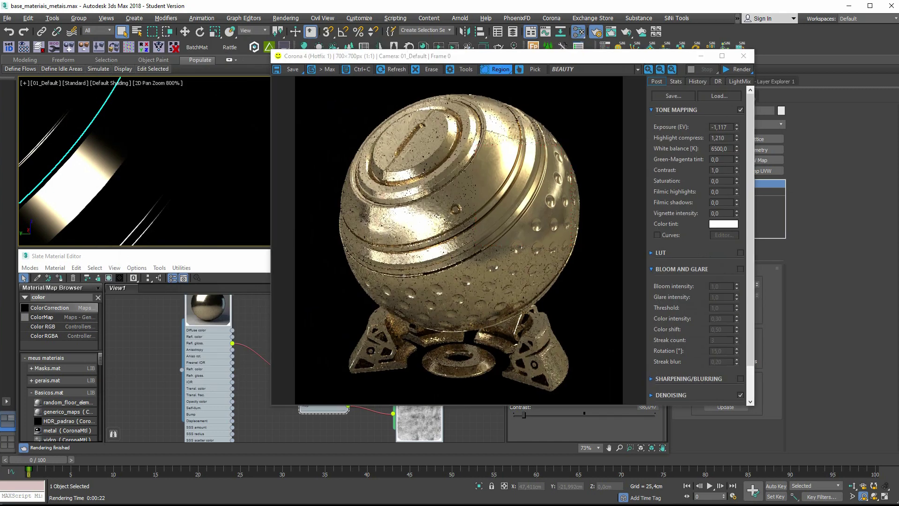
pyautogui.hotkey('shift', 'q')
pyautogui.moveTo(376, 182); pyautogui.dragTo(443, 288)
# - Inspect the two denoised render regions in the frame buffer, then re-render the frame
pyautogui.scroll(1, 409, 226)
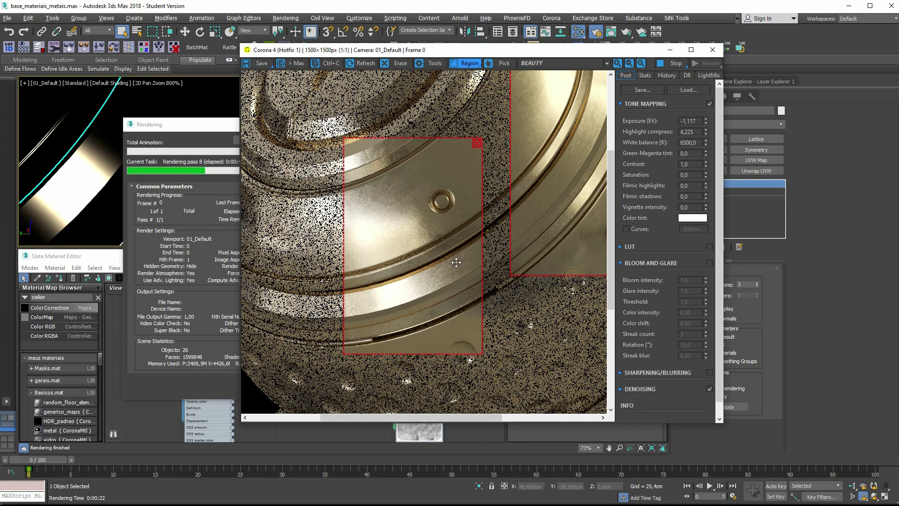
pyautogui.moveTo(455, 264); pyautogui.dragTo(403, 273, button='middle')
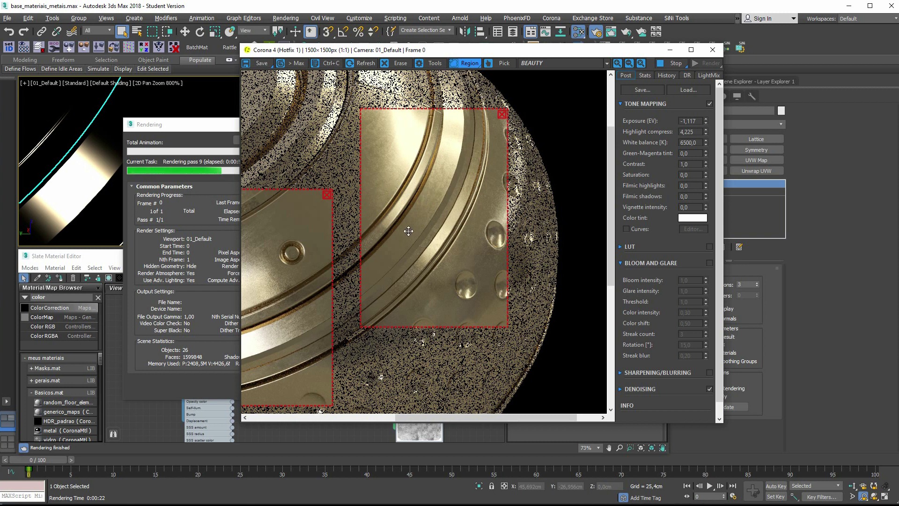
pyautogui.scroll(-1, 408, 230)
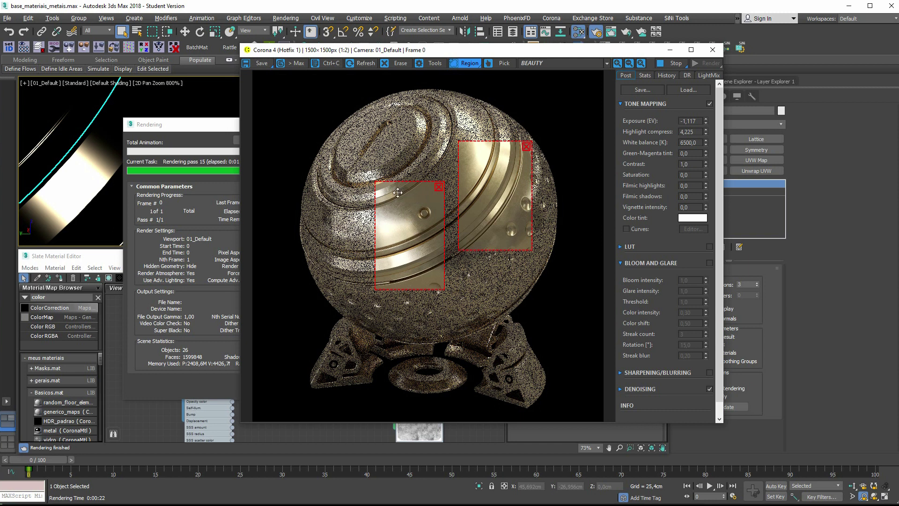
pyautogui.scroll(1, 398, 209)
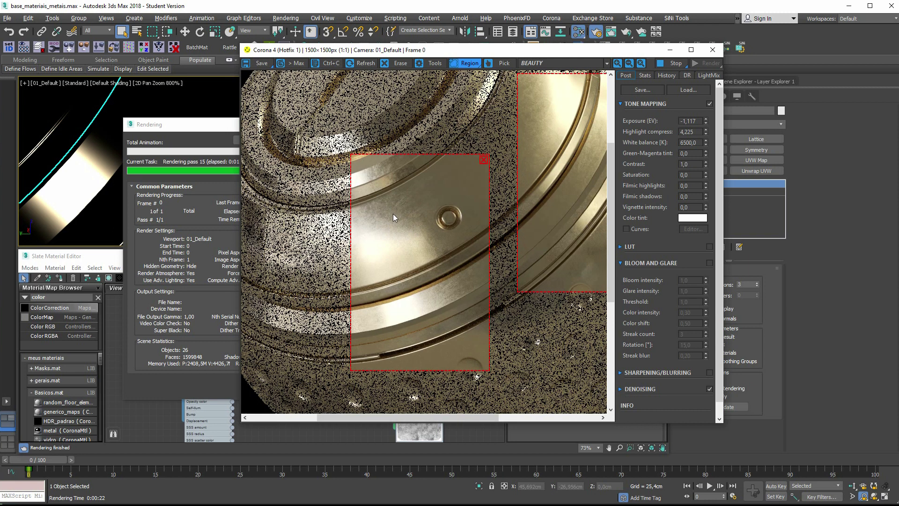
pyautogui.moveTo(383, 219)
pyautogui.mouseDown(button='middle')
pyautogui.moveTo(350, 249)
pyautogui.moveTo(334, 245)
pyautogui.mouseUp(button='middle')
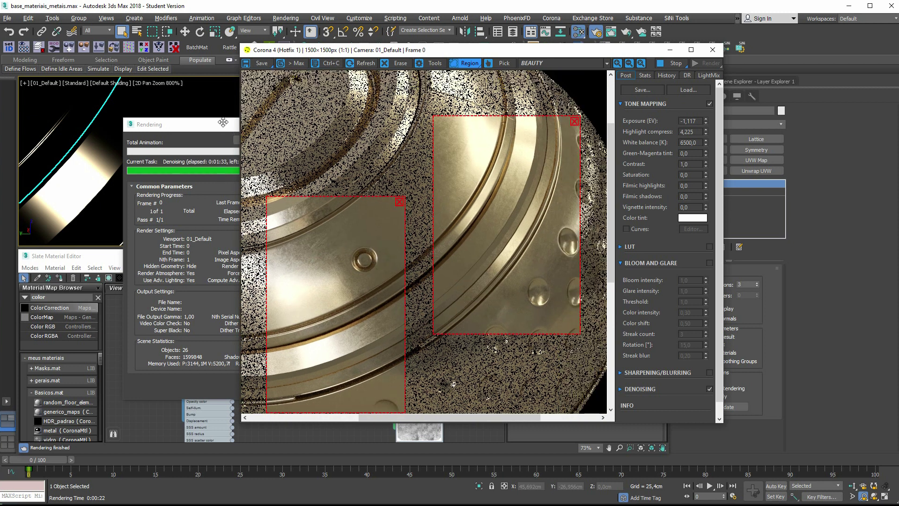
pyautogui.hotkey('shift', 'q')
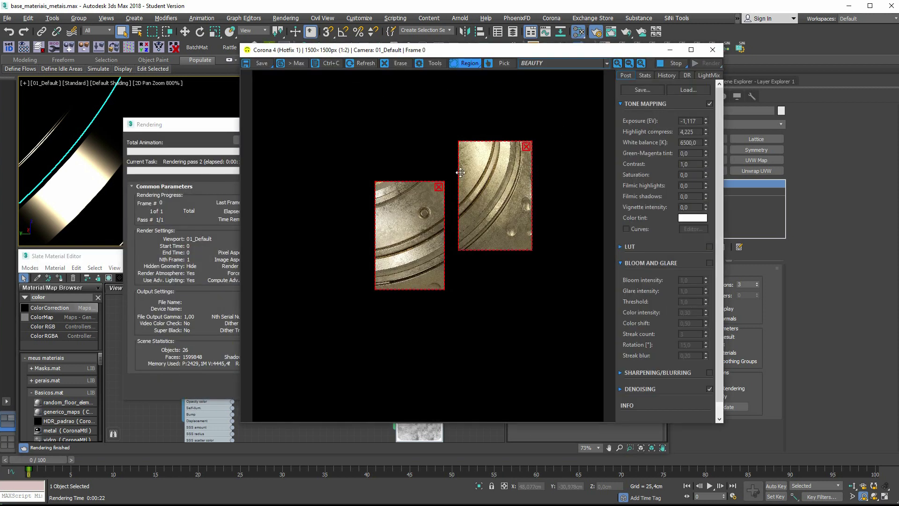
# - Render the full frame with Region off and zoom the frame buffer out to 1:2
pyautogui.moveTo(447, 228); pyautogui.dragTo(564, 235)
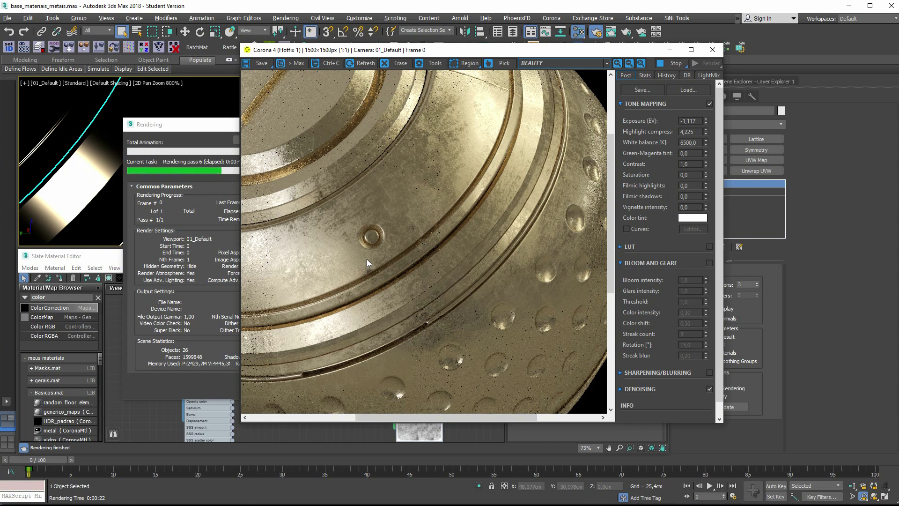
pyautogui.scroll(-1, 367, 259)
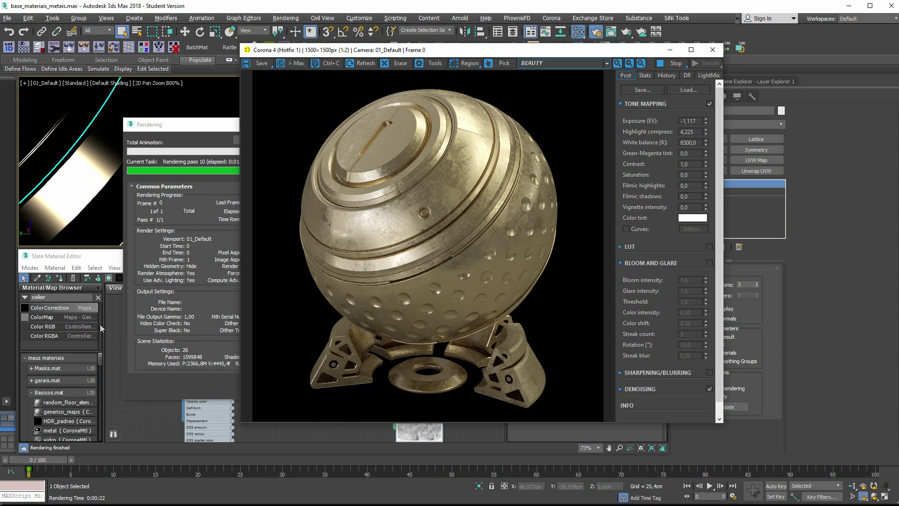
pyautogui.click(169, 414)
pyautogui.scroll(-2, 234, 358)
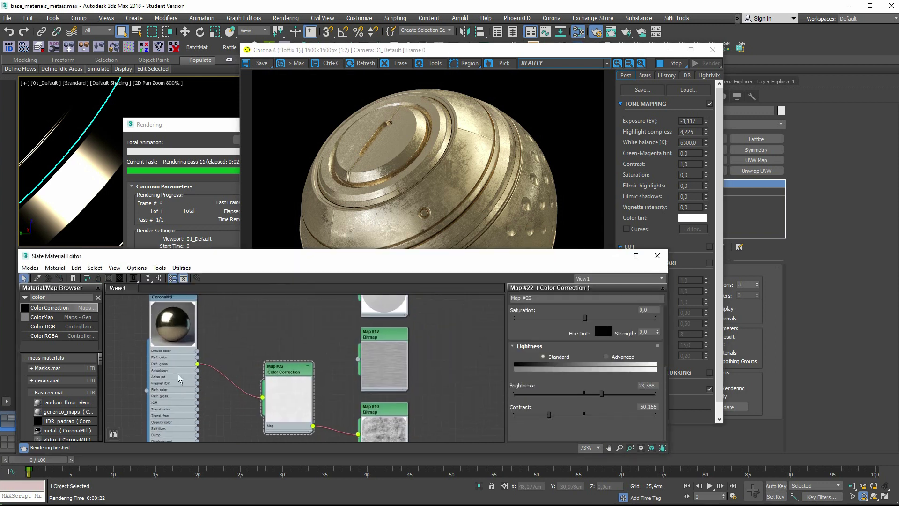
pyautogui.moveTo(234, 359); pyautogui.dragTo(174, 391, button='middle')
pyautogui.moveTo(174, 391); pyautogui.dragTo(173, 389)
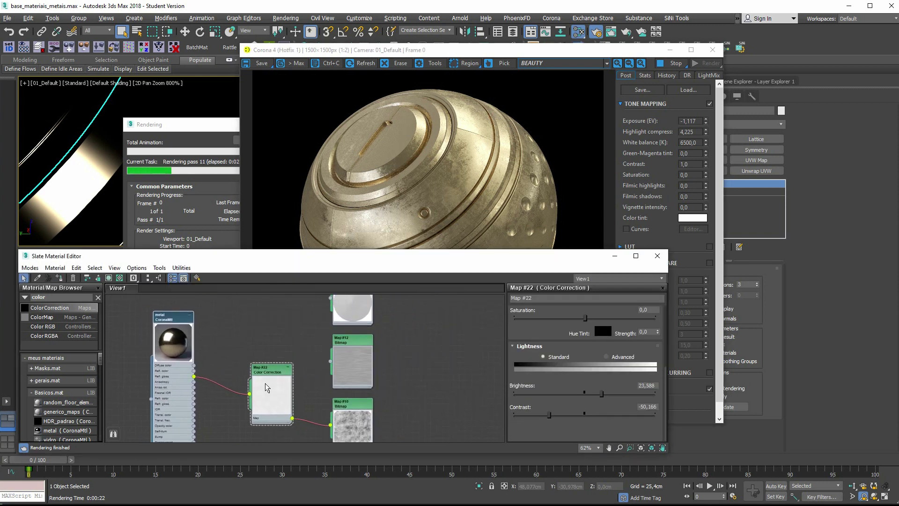
pyautogui.click(438, 211)
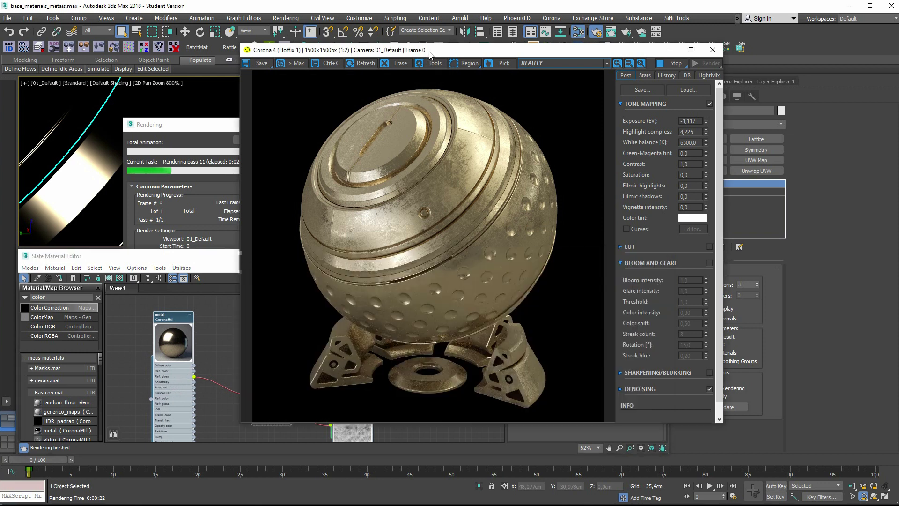